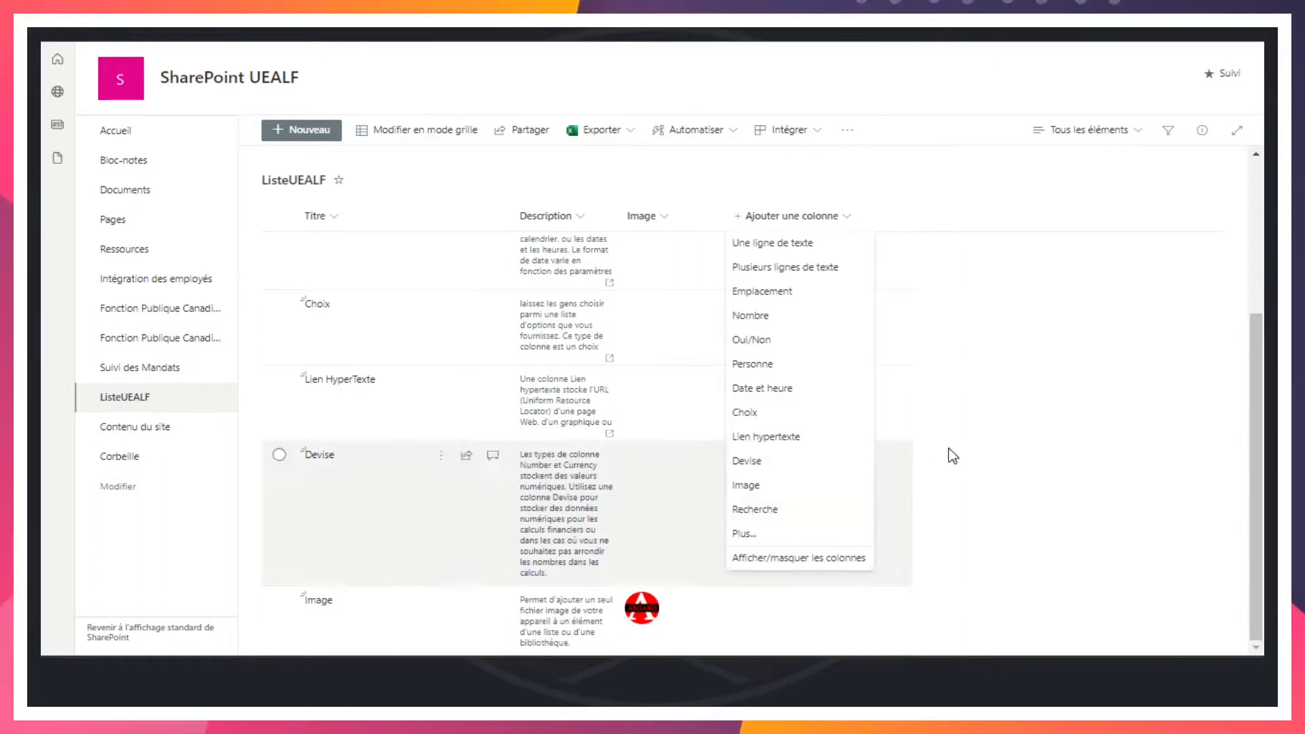
click(1036, 355)
click(846, 219)
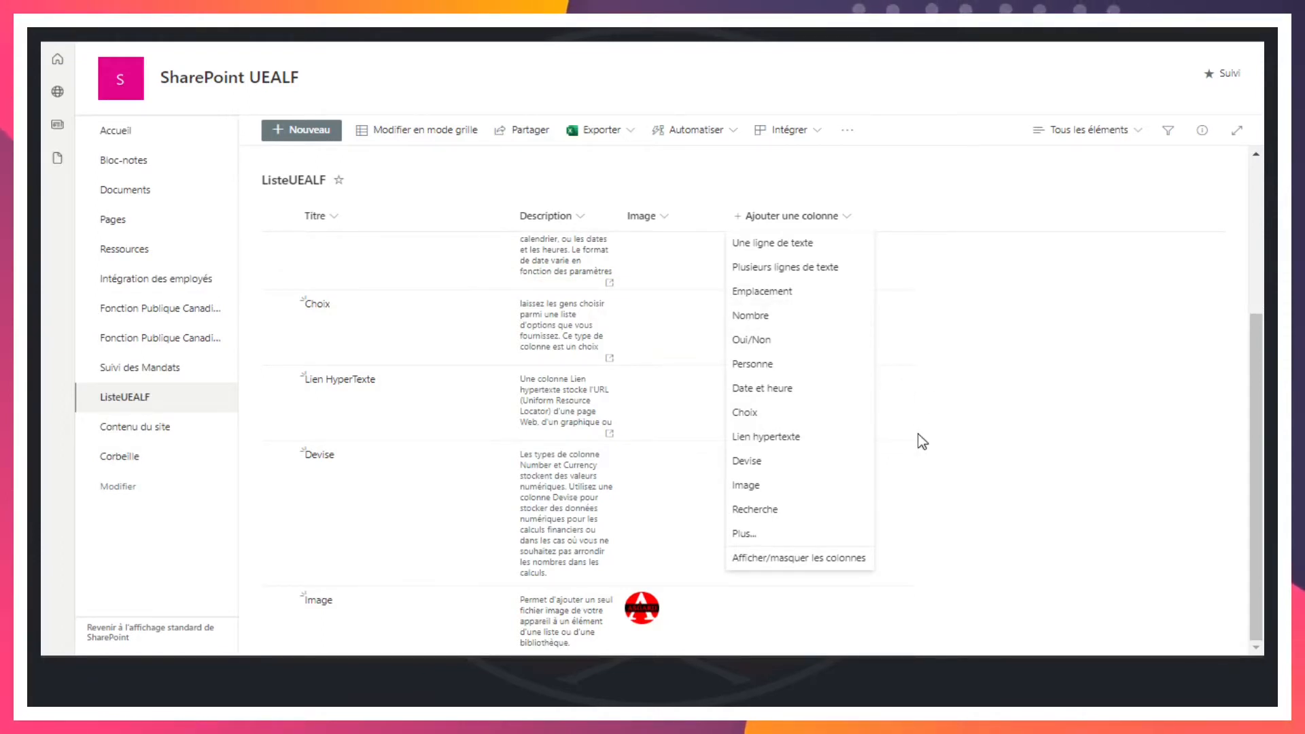
click(1015, 320)
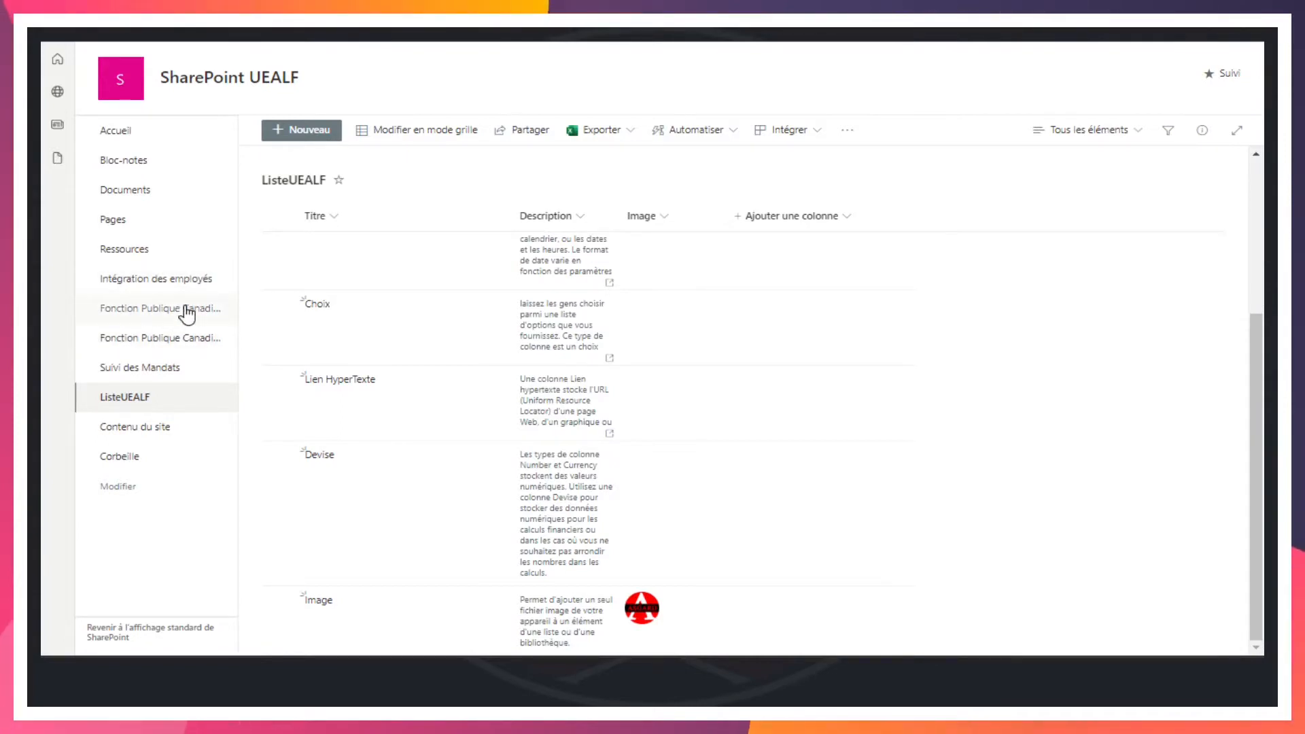
Start a new column of type Recherche in ListeUEALF and name it Recherche
click(840, 215)
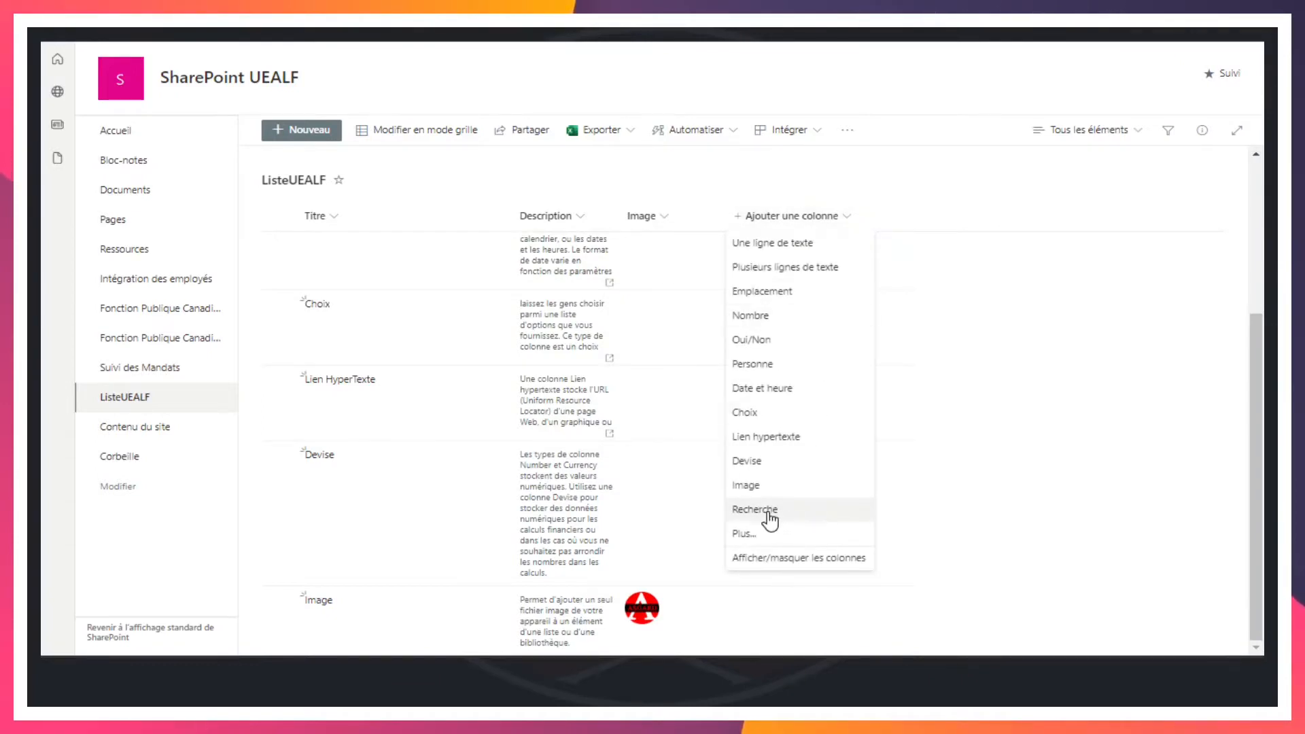
click(768, 511)
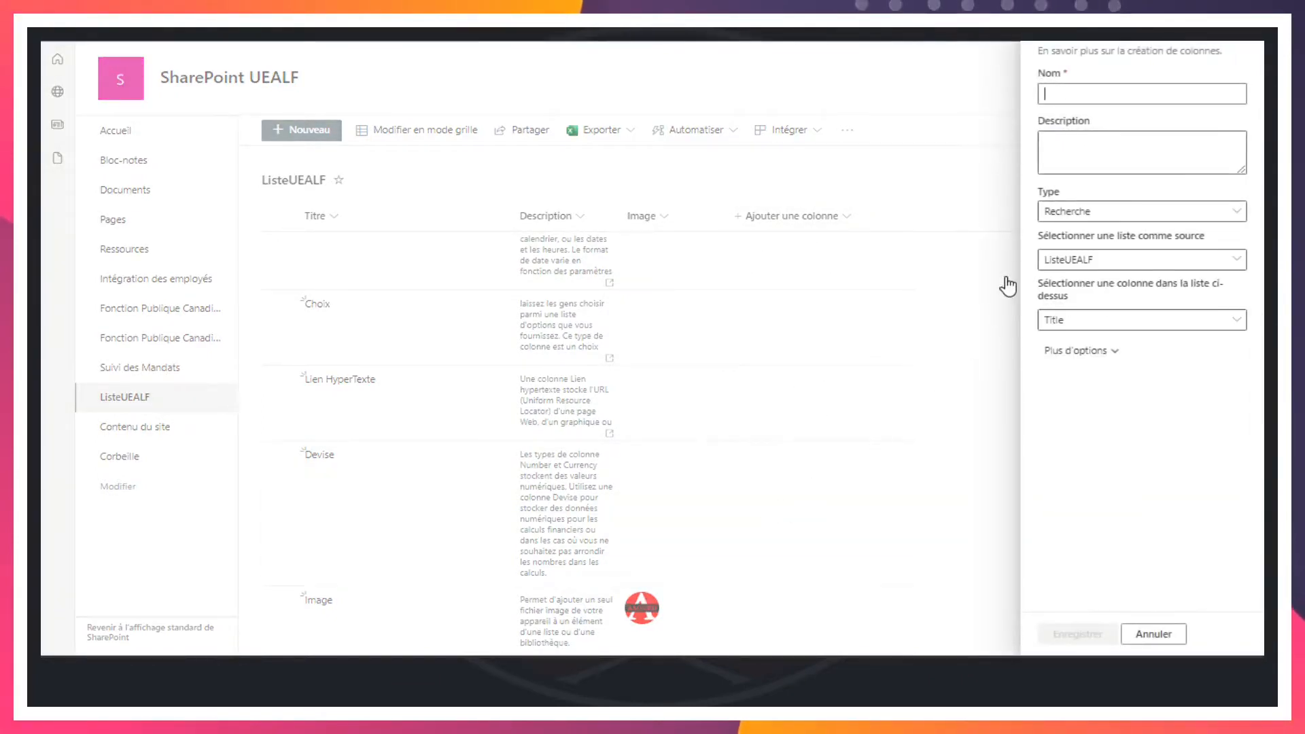
text(Recherc)
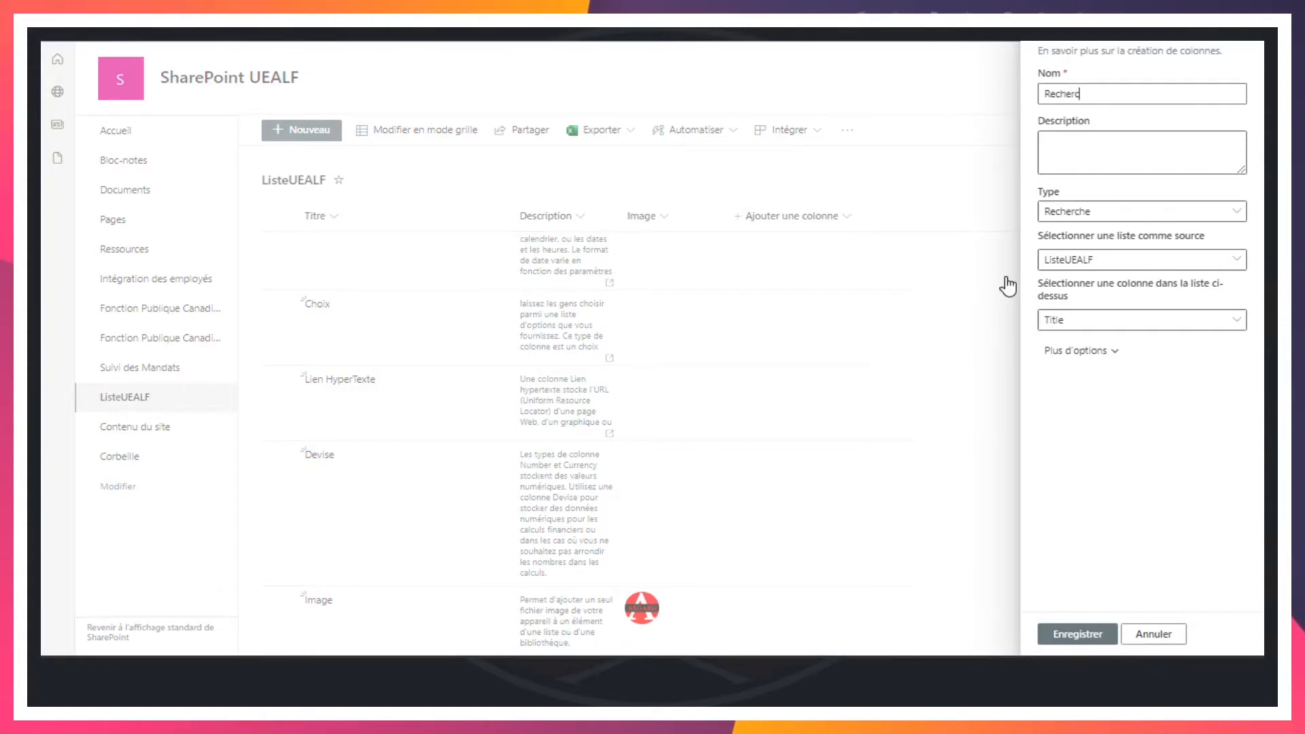
text(he)
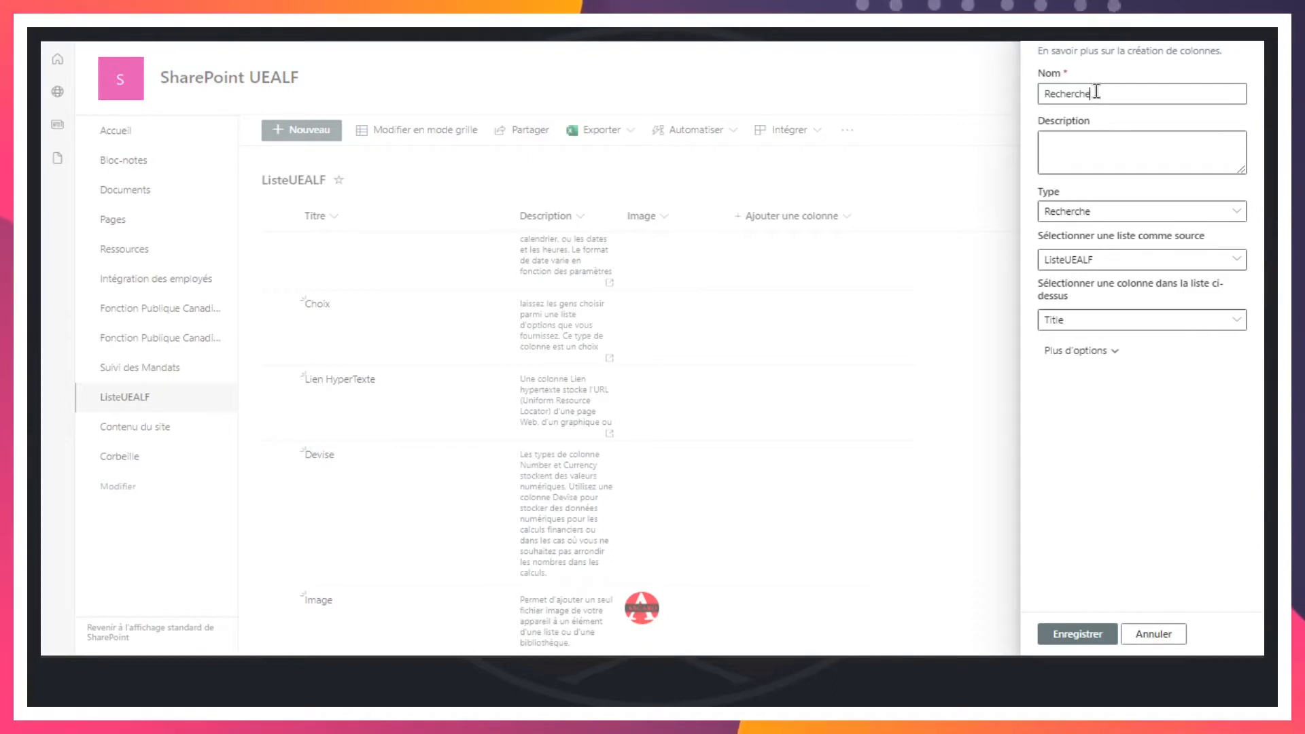
Set the lookup column's source list to Fonction Publique Canadienne 2022
click(1129, 267)
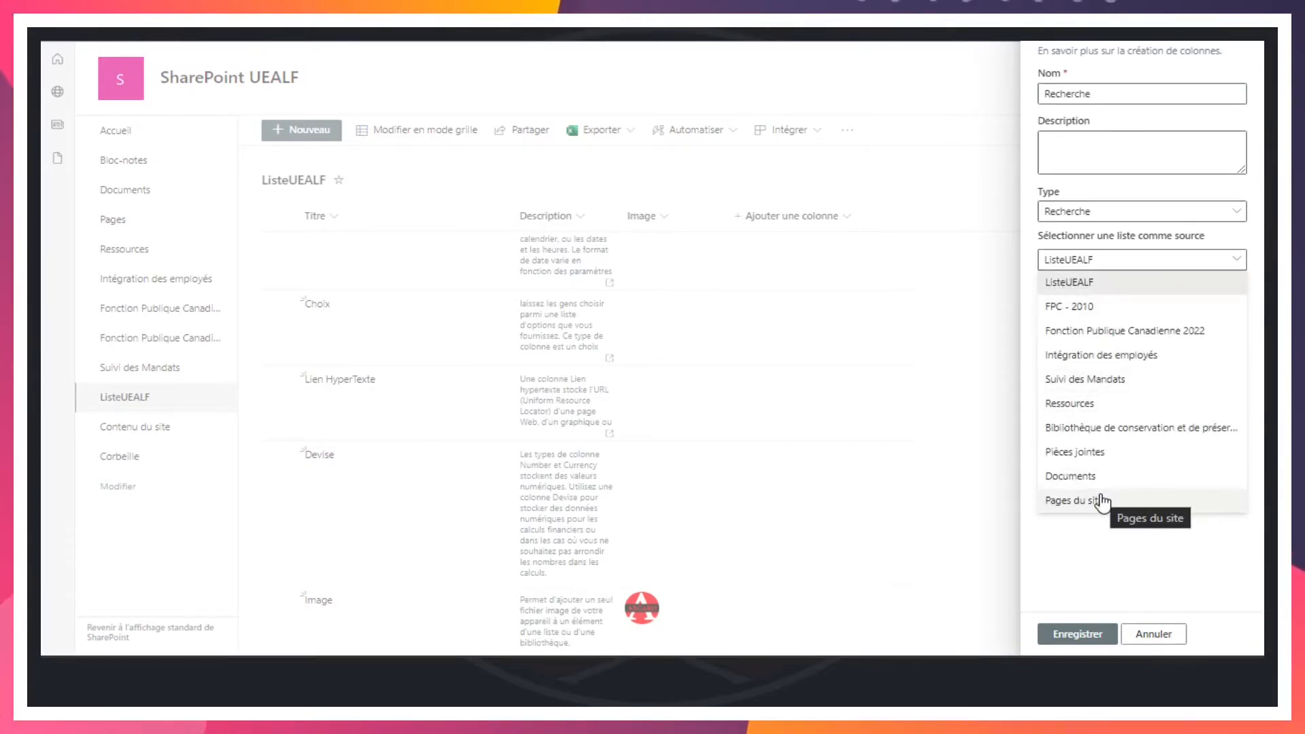
click(1110, 570)
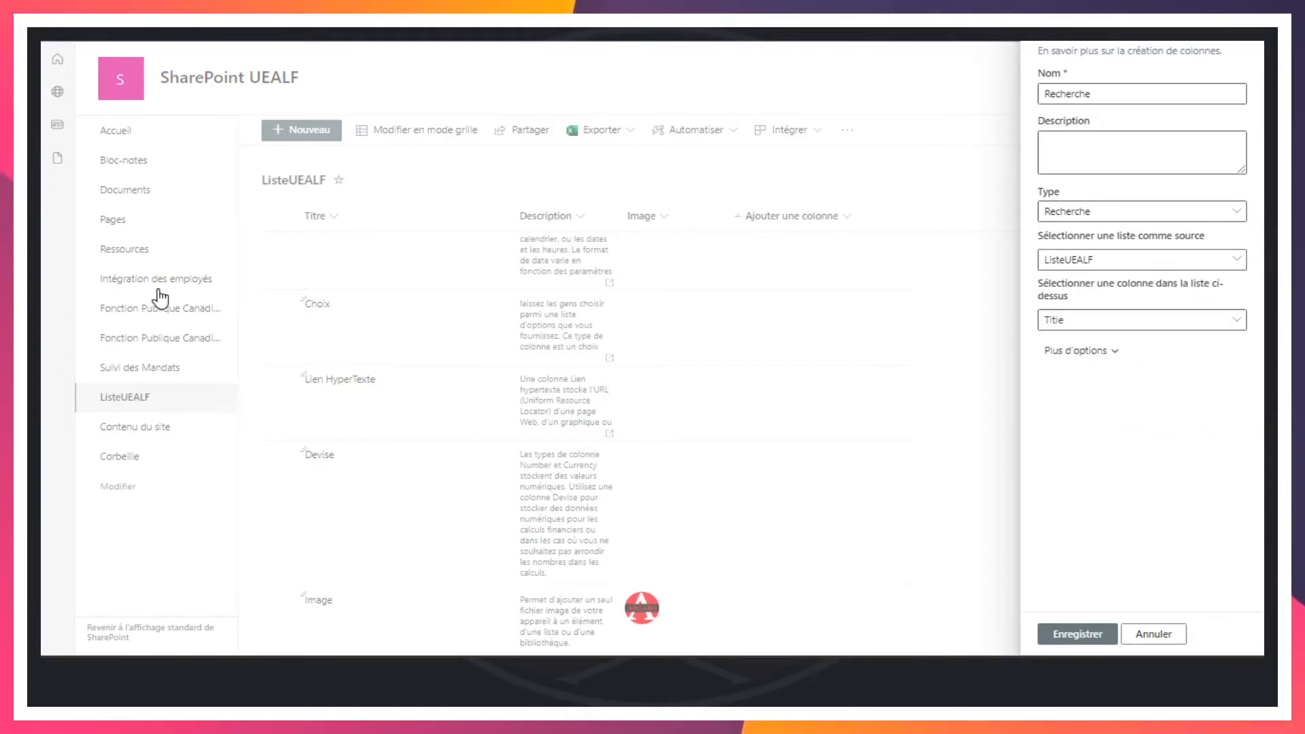
click(1098, 264)
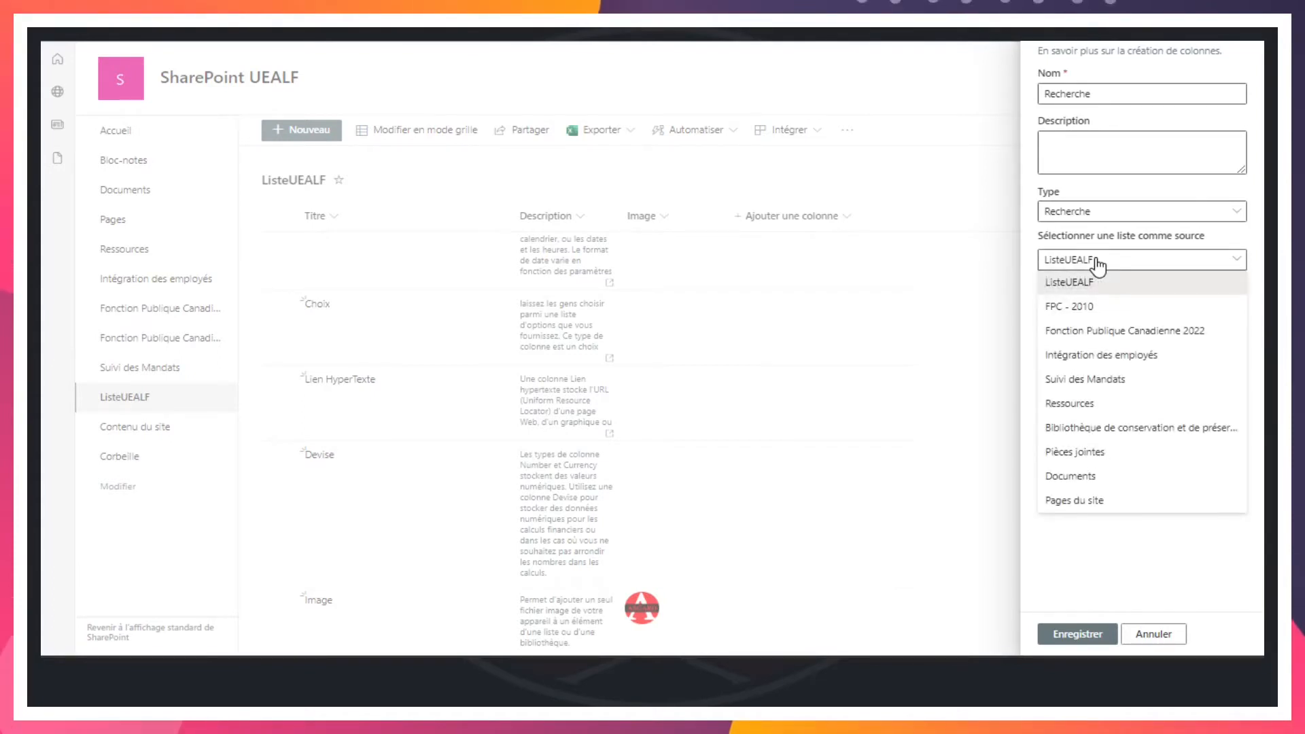
click(1131, 332)
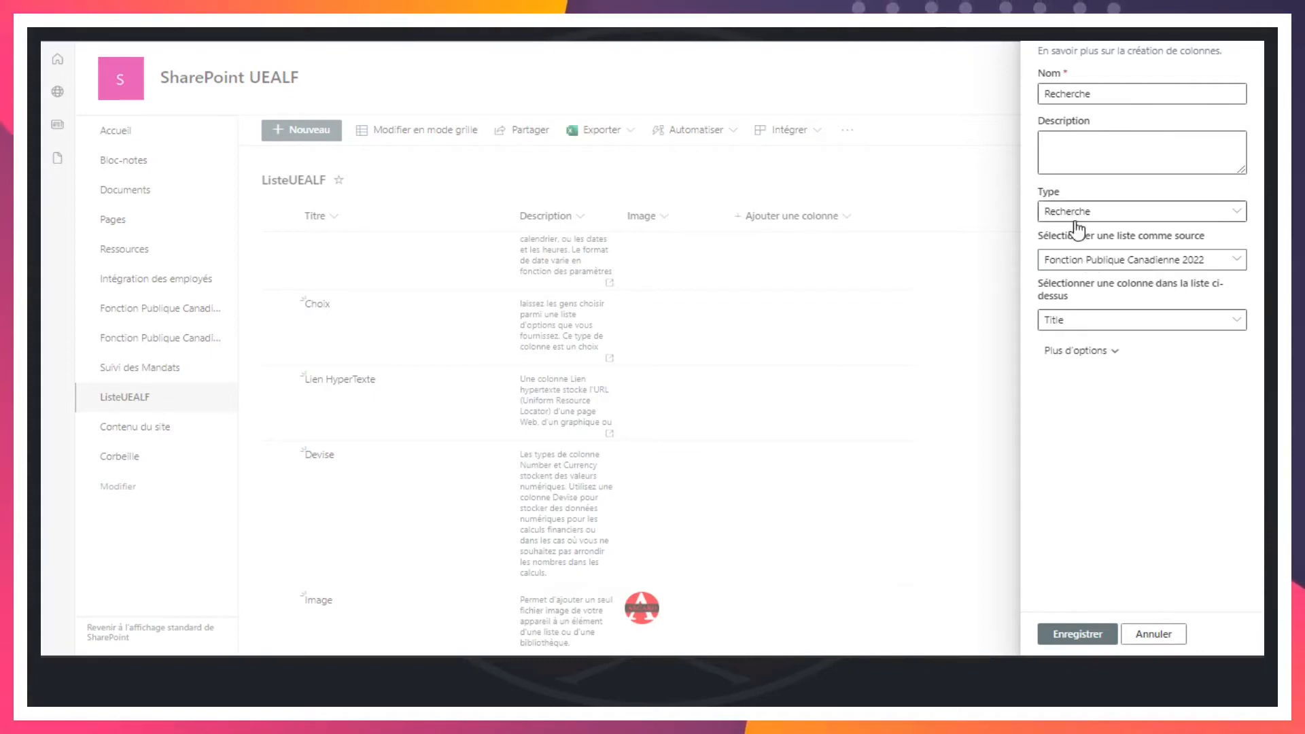
Use Title as the source column for the lookup and save the new column
click(1086, 324)
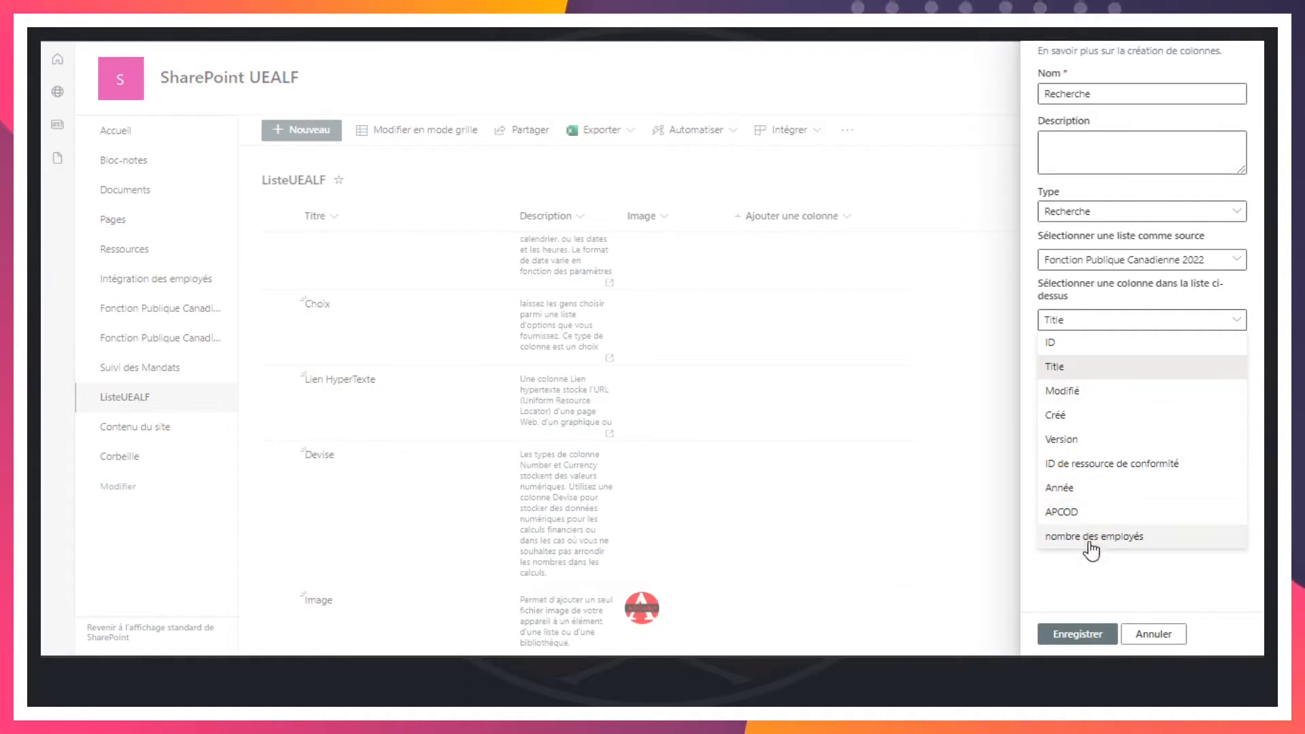
click(1060, 370)
click(1099, 361)
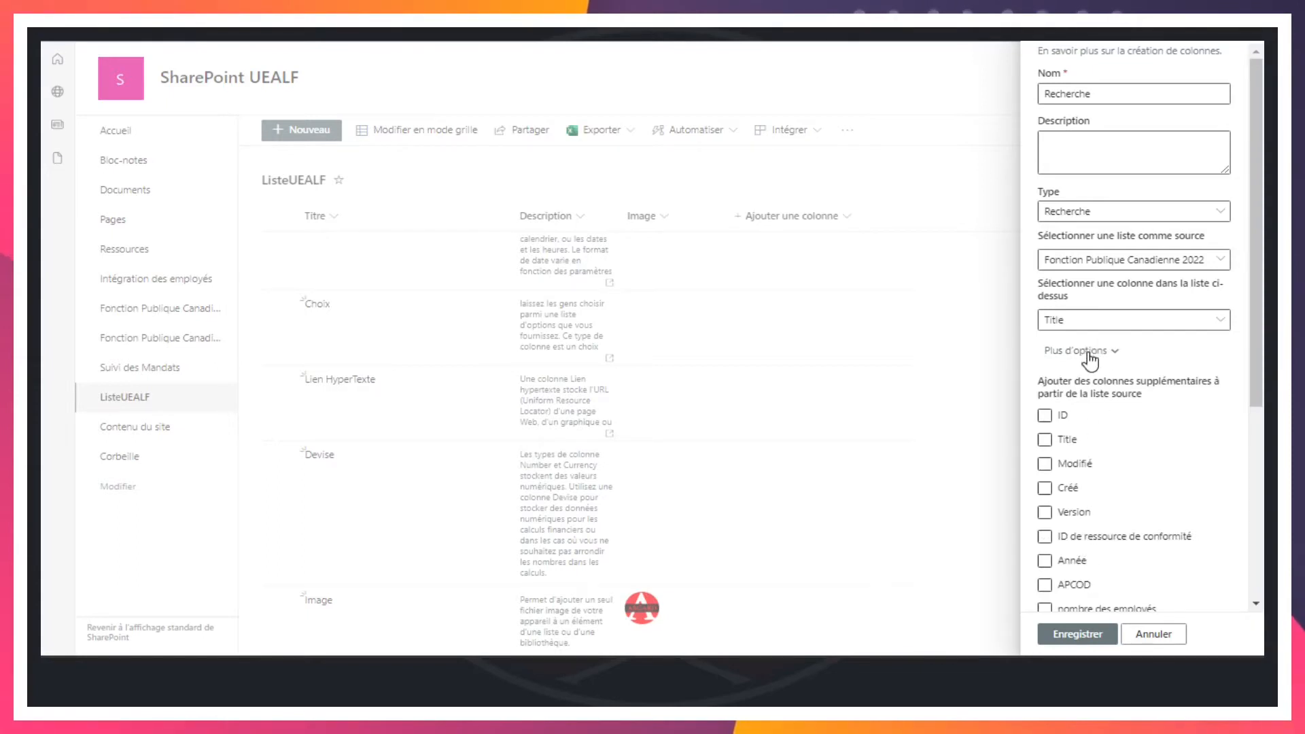
click(1089, 352)
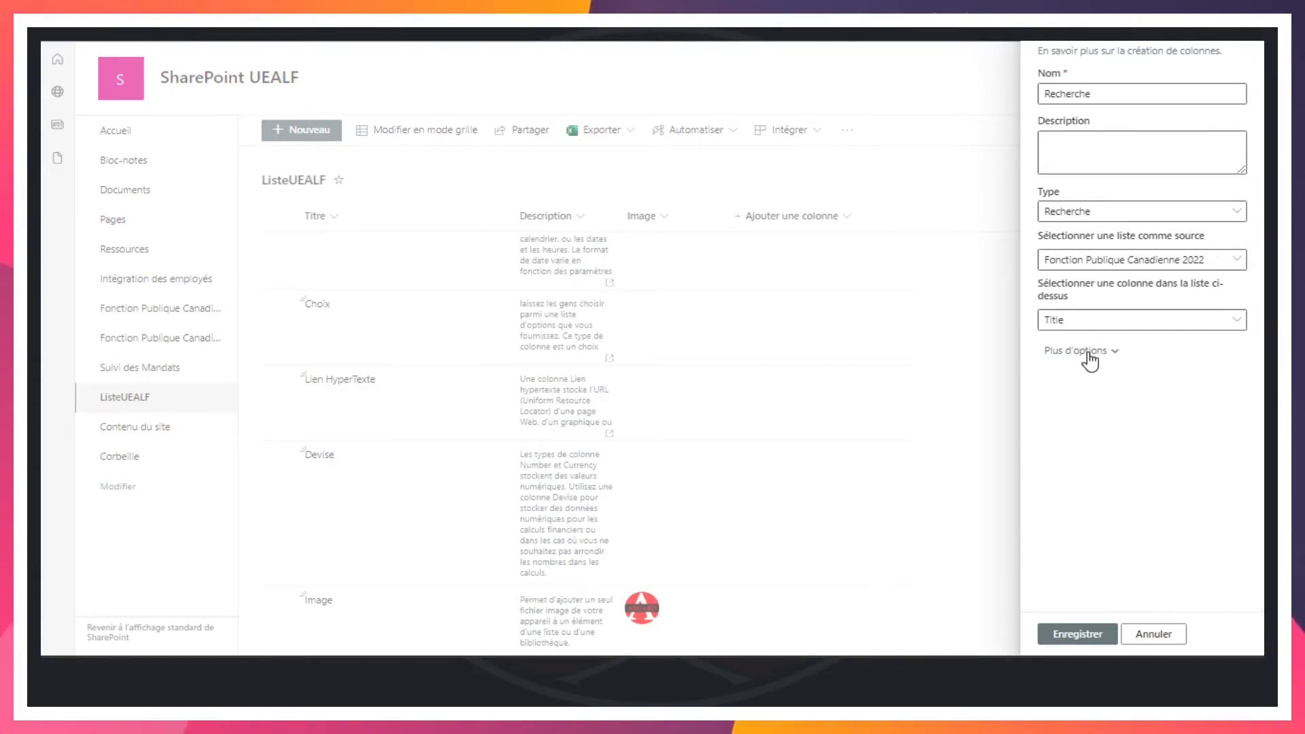
click(1078, 634)
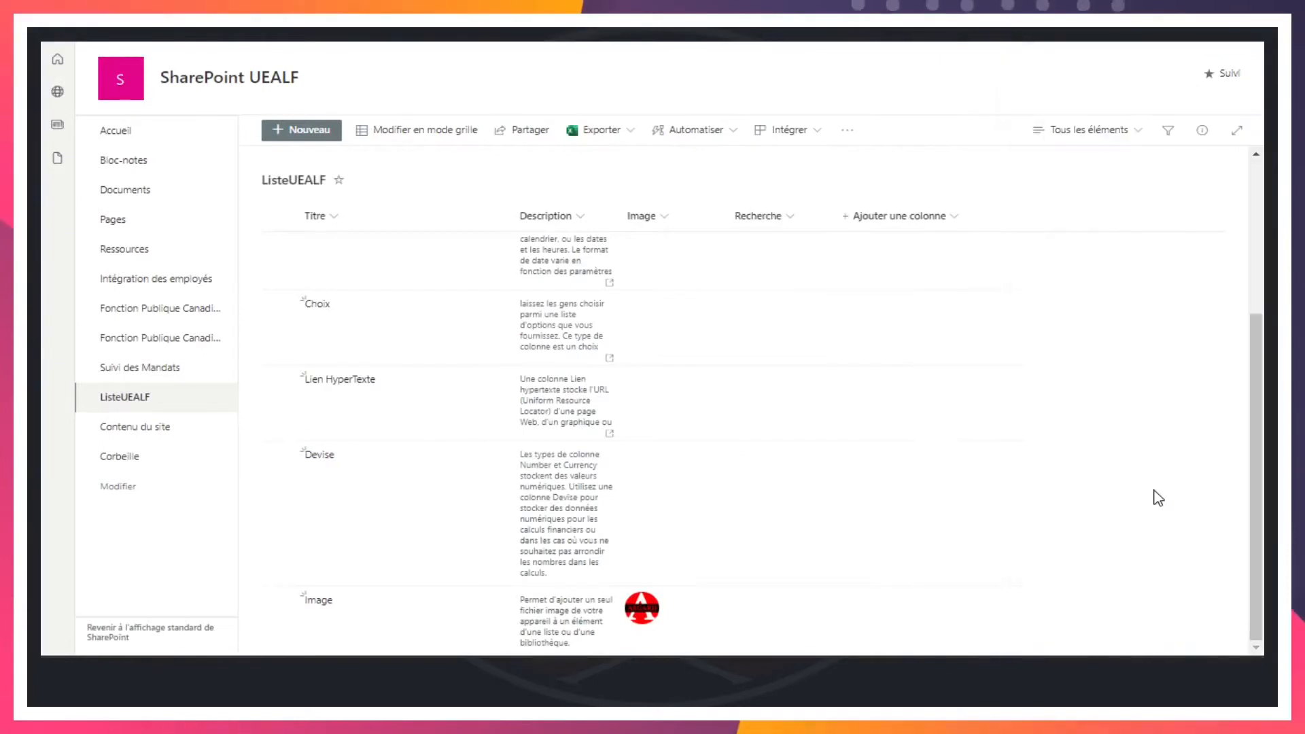
Create a new list item titled Recherche and paste the copied text as its description
click(298, 131)
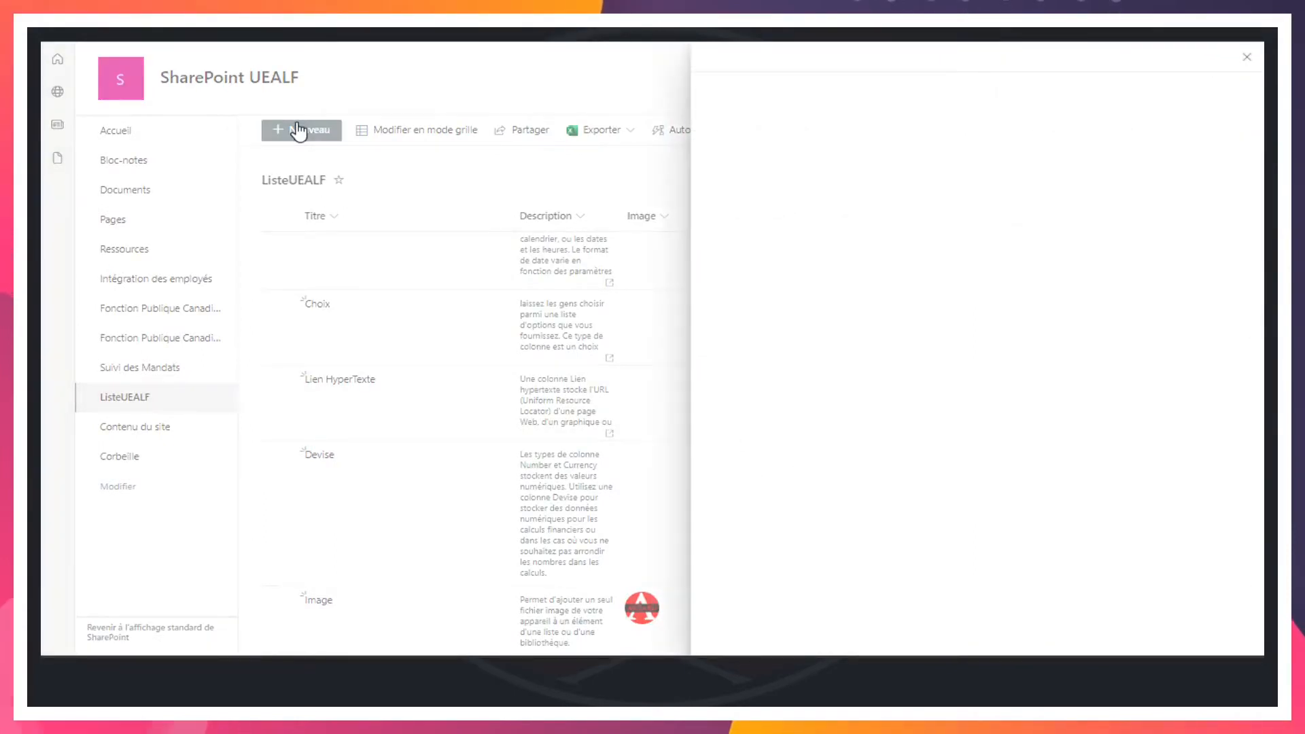
text(Re)
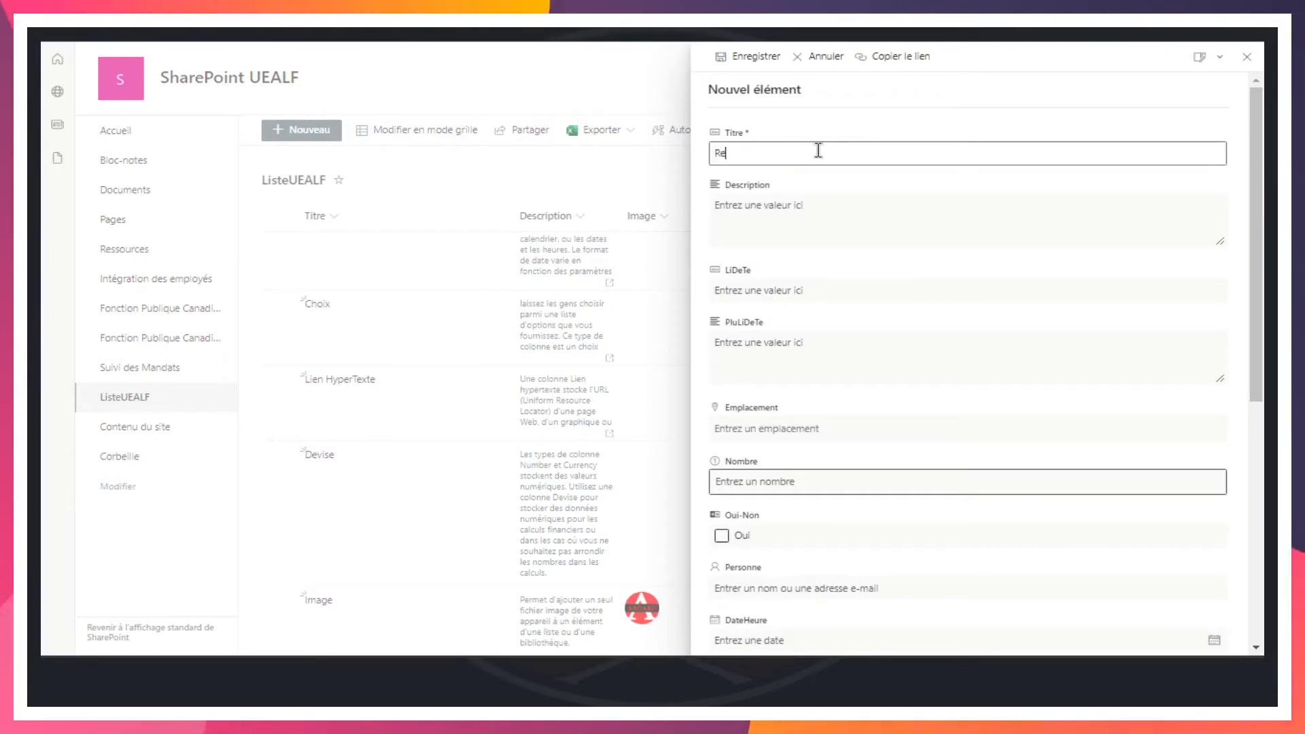
text(cherche)
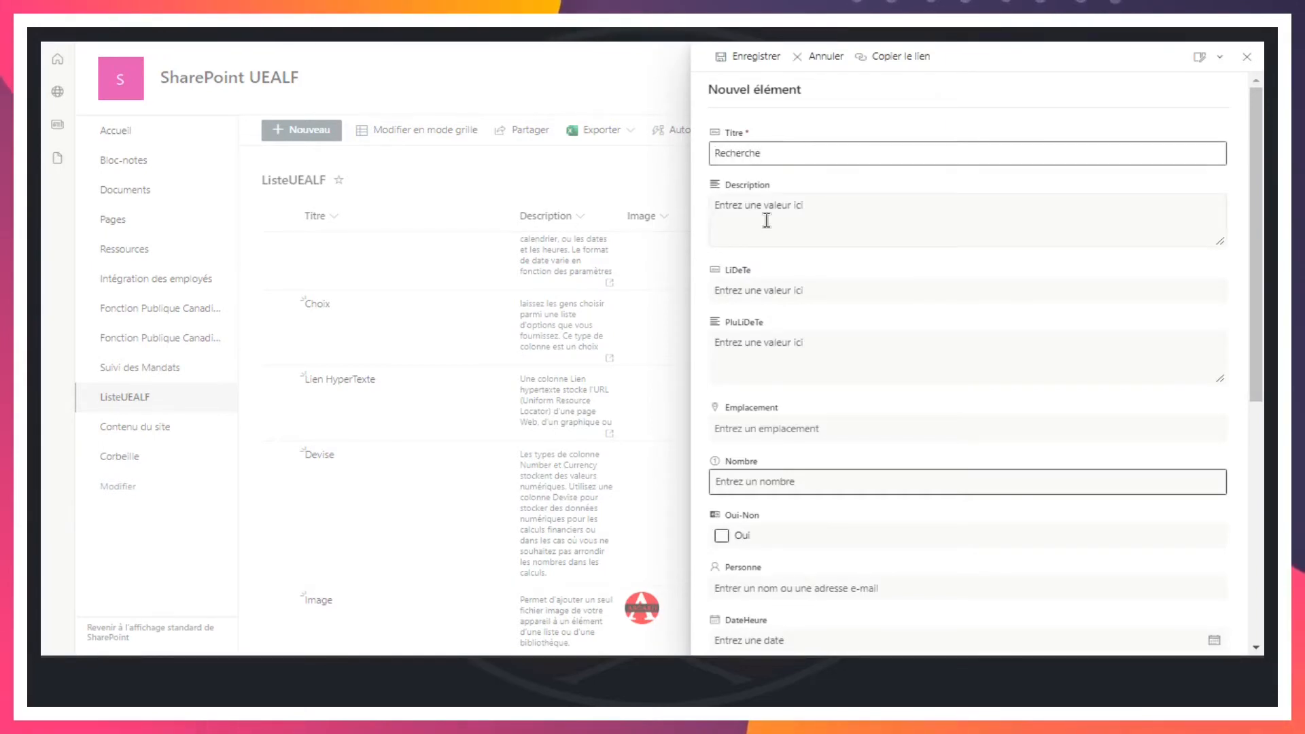
click(766, 218)
text(Utilisez ce type de champ de colonne pour permettre aux utilisateurs de choisir des valeurs en fonction des informations déjà stockées sur le site.)
Set the new item's Recherche field to Affaires mondiales Canada and save the item
scroll(798, 228, down, 6)
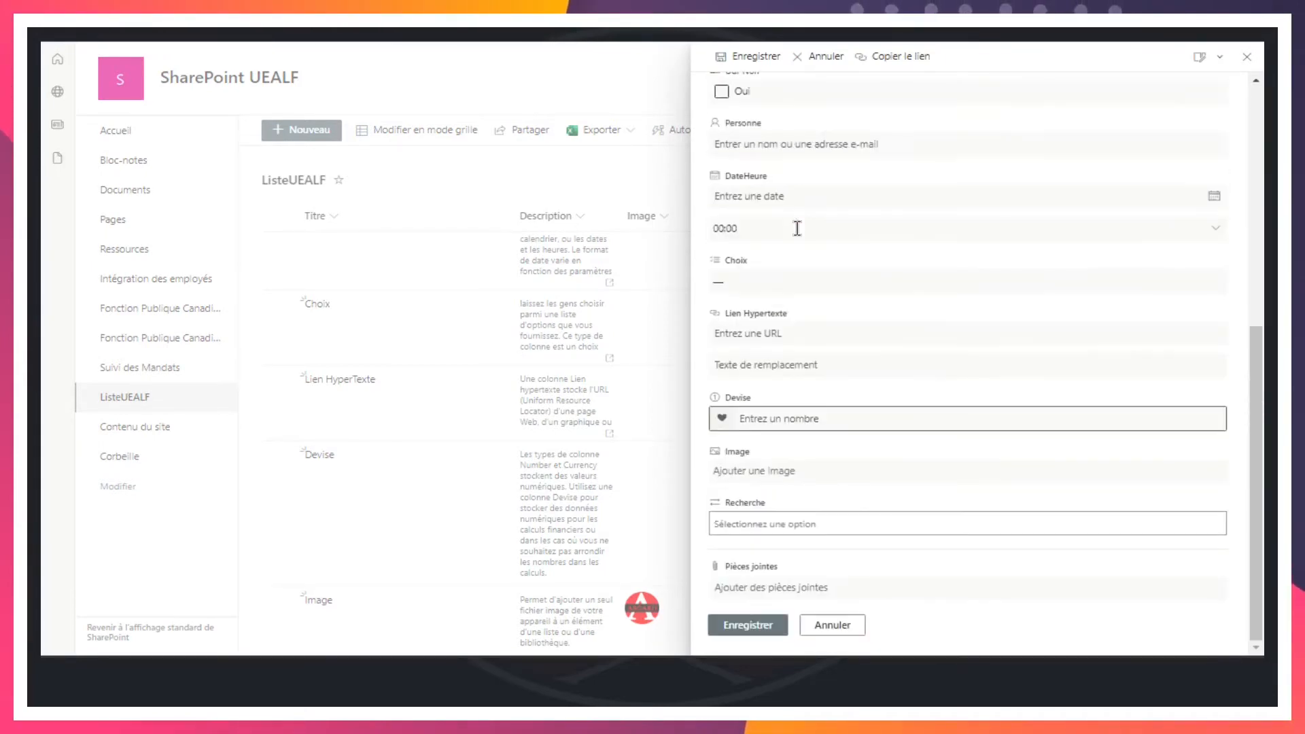
click(773, 534)
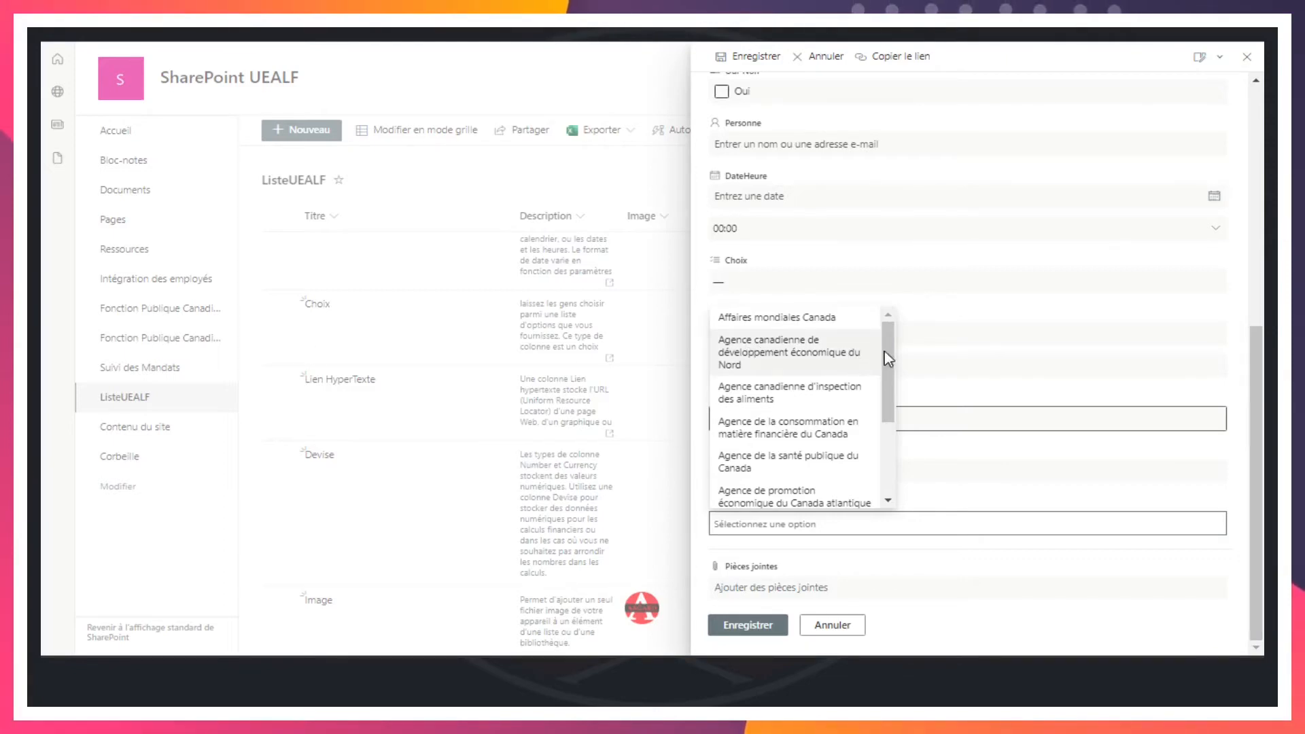
scroll(882, 361, down, 3)
drag(884, 469, 888, 335)
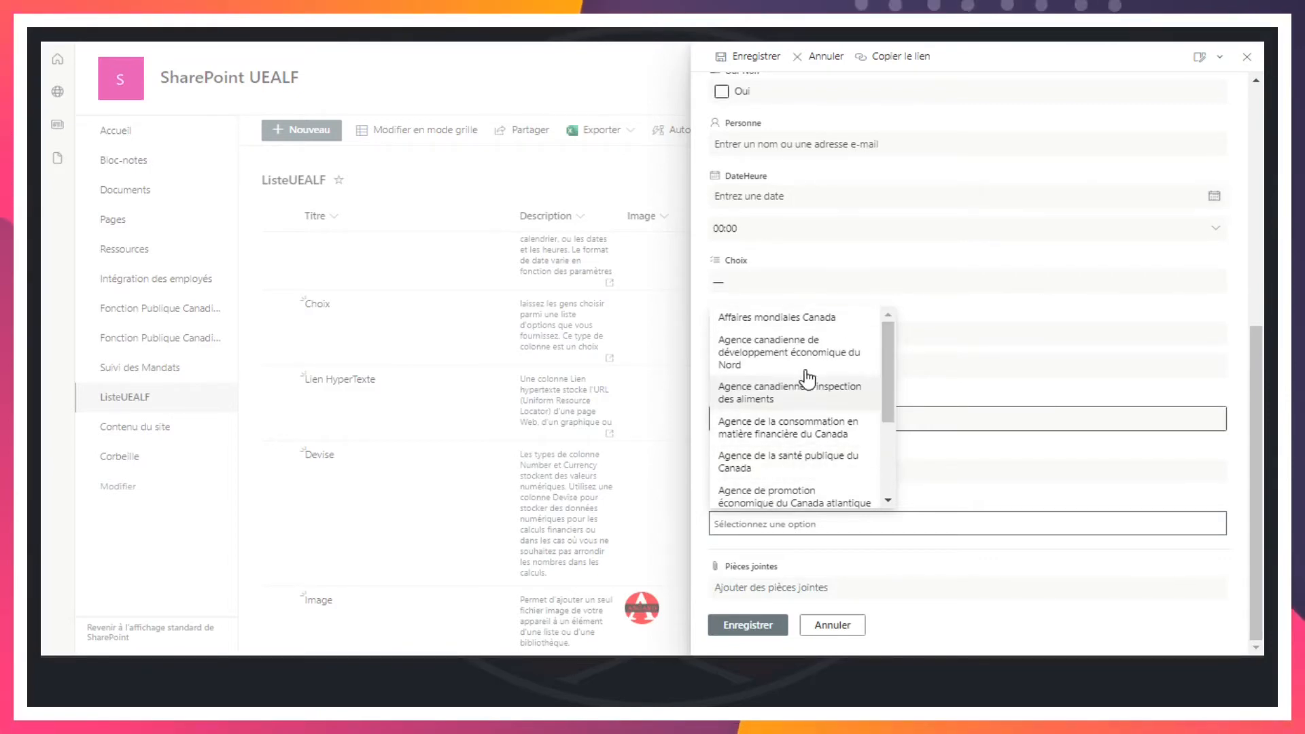
click(772, 317)
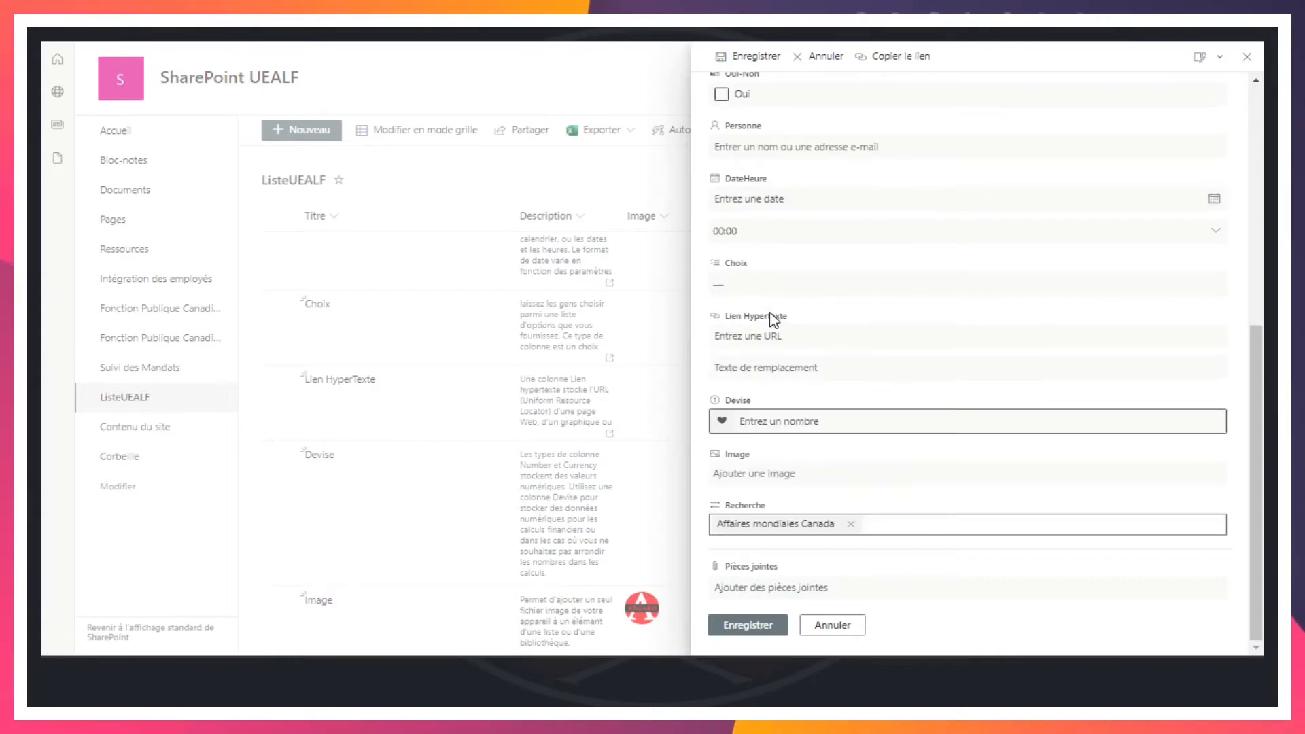
click(753, 634)
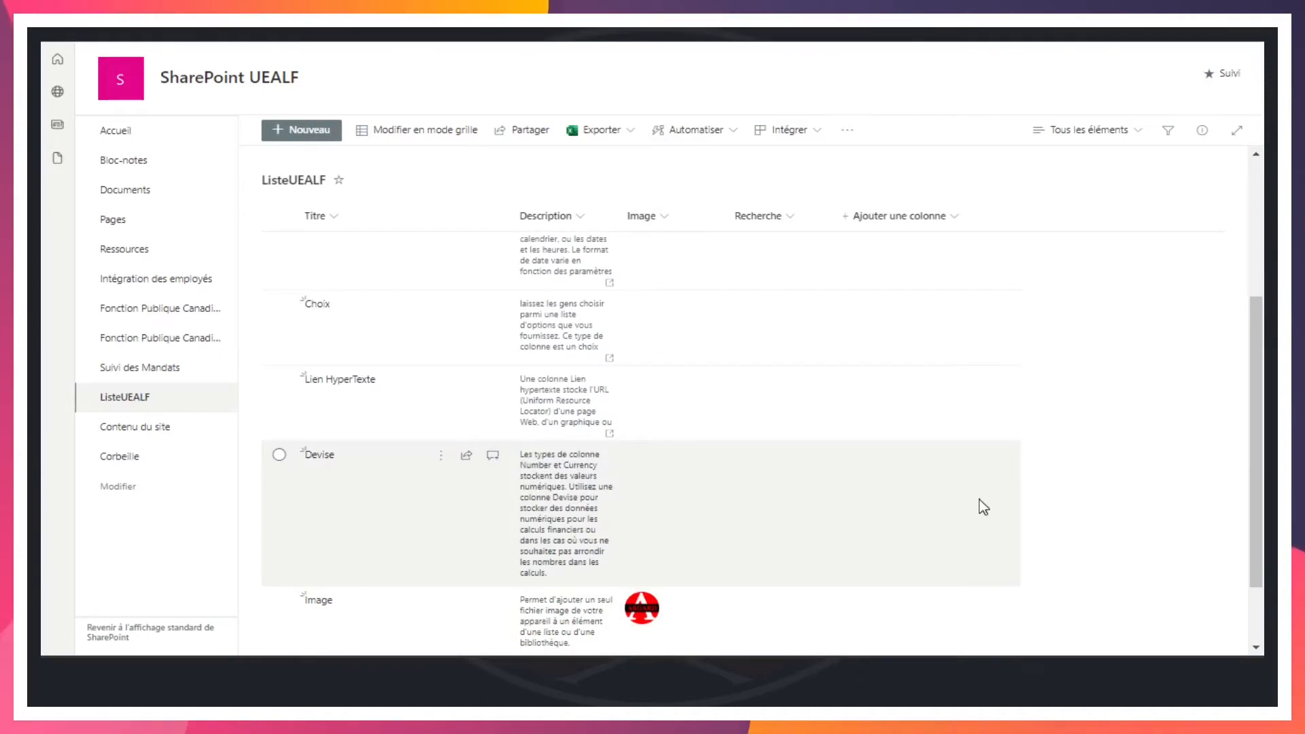
Check the new Recherche item, then open the Affaires mondiales Canada item in Fonction Publique Canadienne 2022 for editing
scroll(983, 507, down, 2)
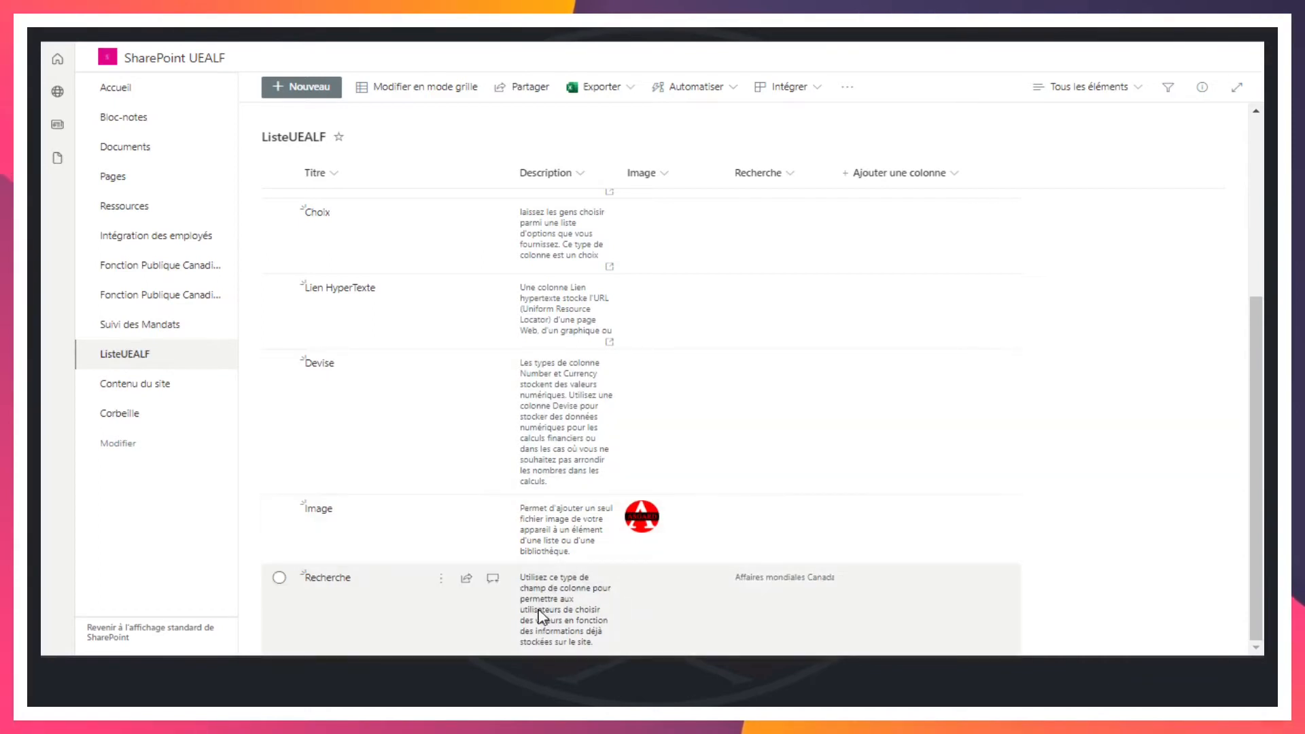
click(776, 578)
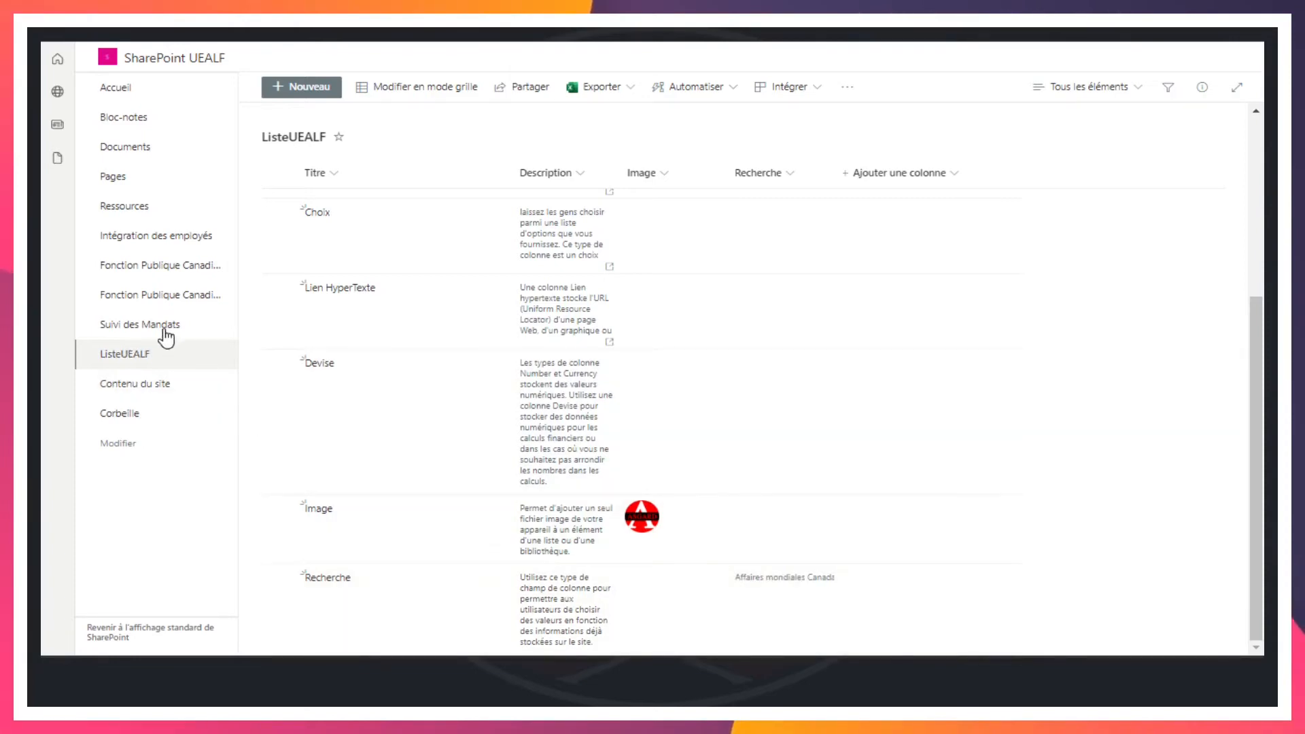
click(150, 299)
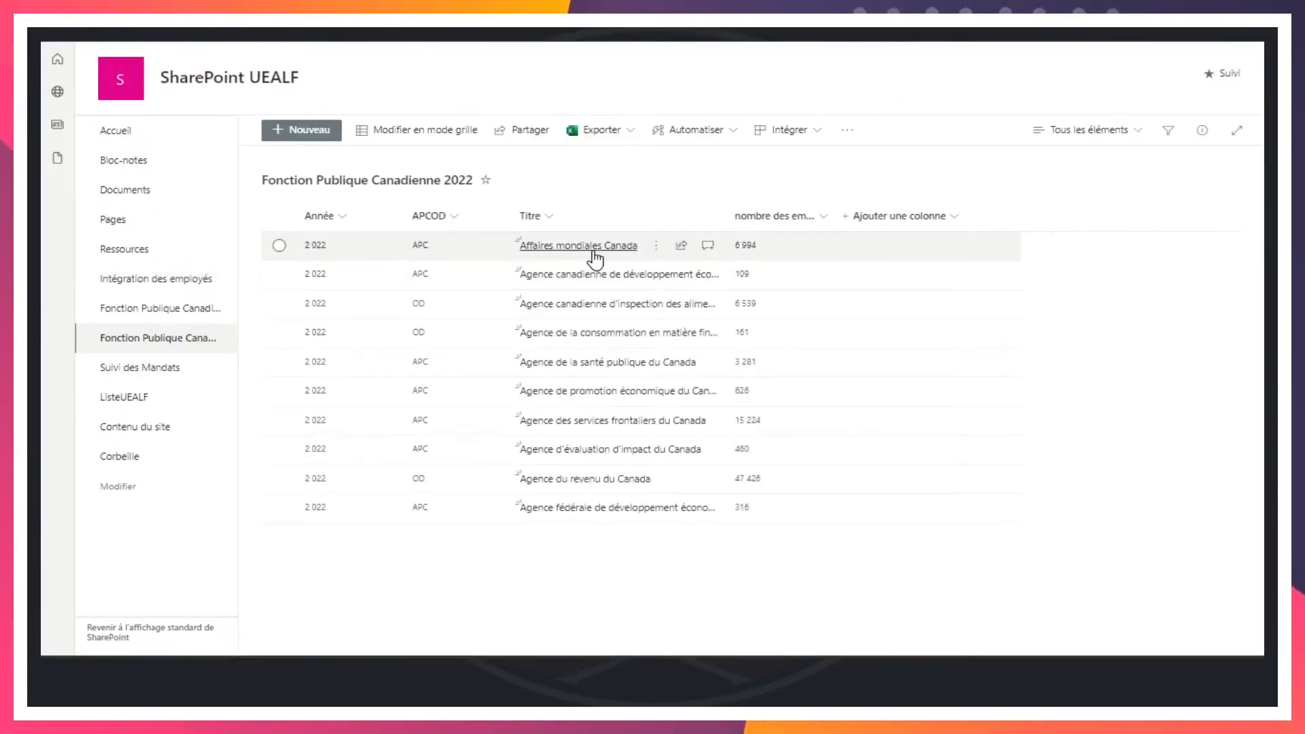
click(279, 246)
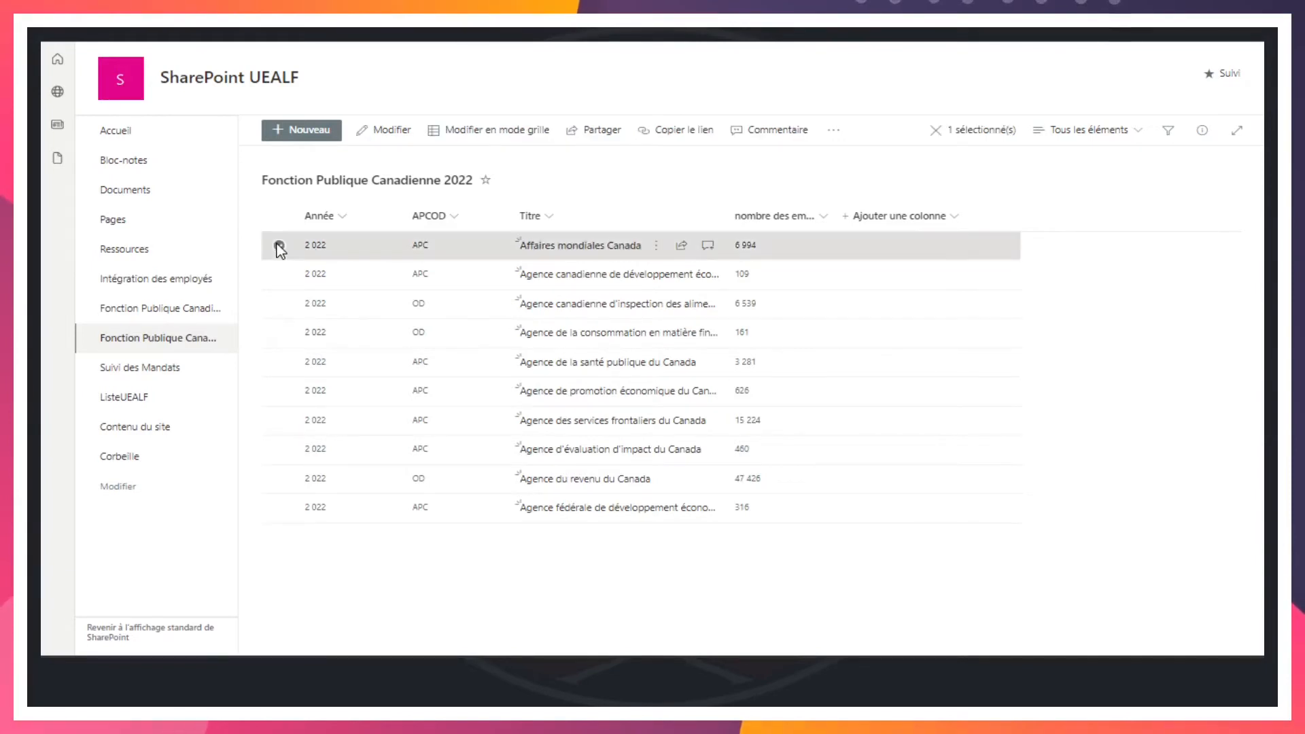
click(386, 132)
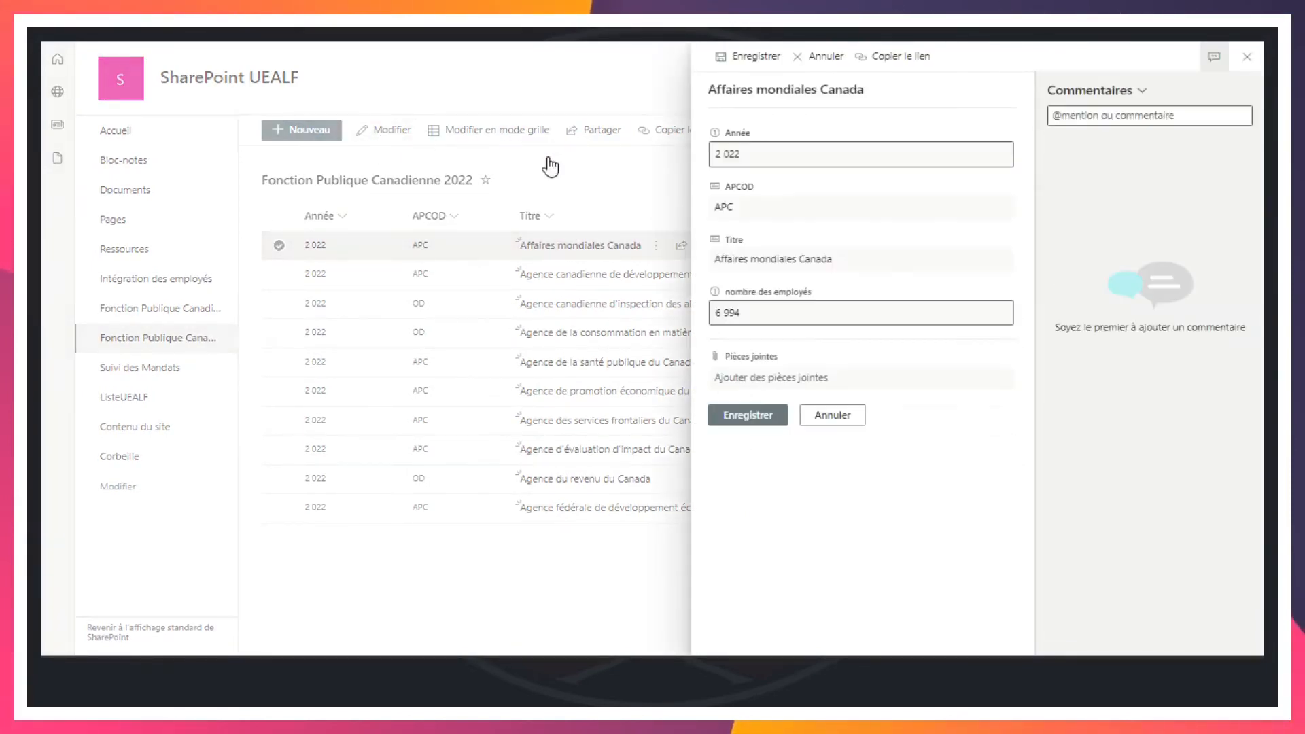
Change the item's title to Affaires Soka Wakata and save it
triple_click(779, 260)
click(870, 266)
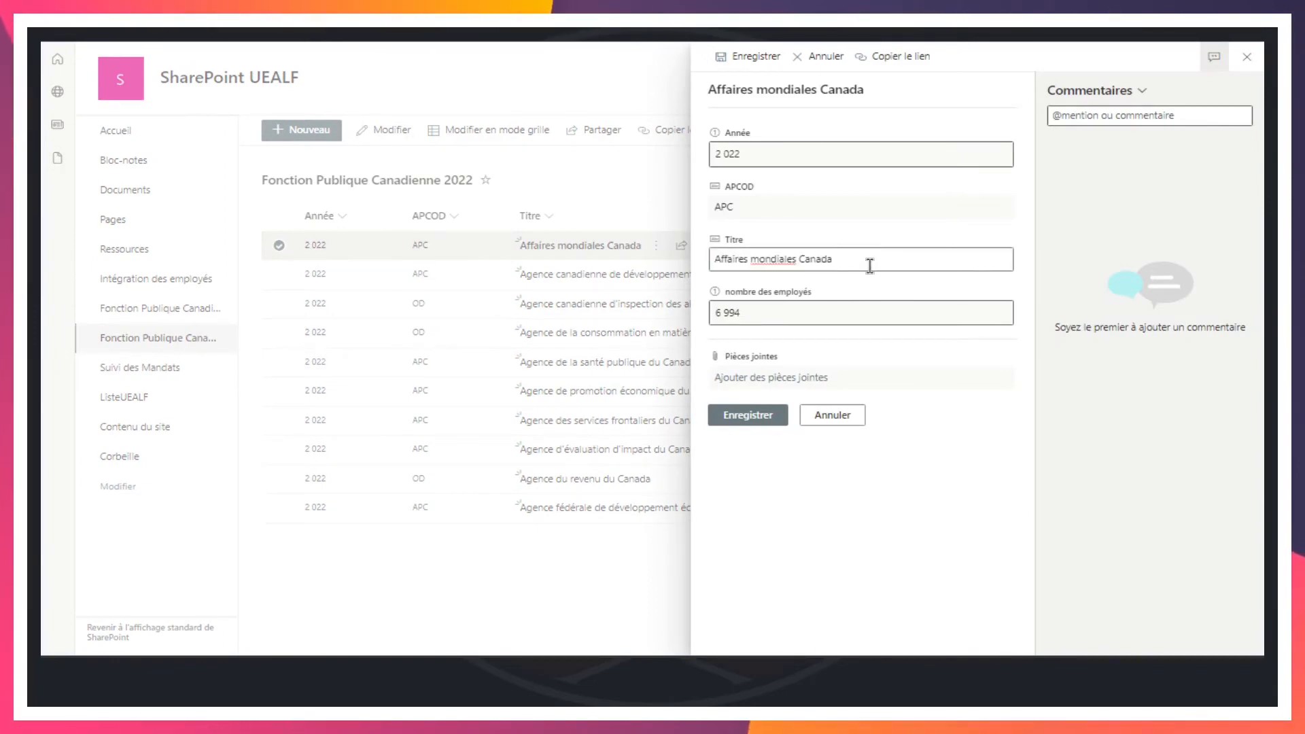
key(shift+Left)
key(shift+Left)
key(Left)
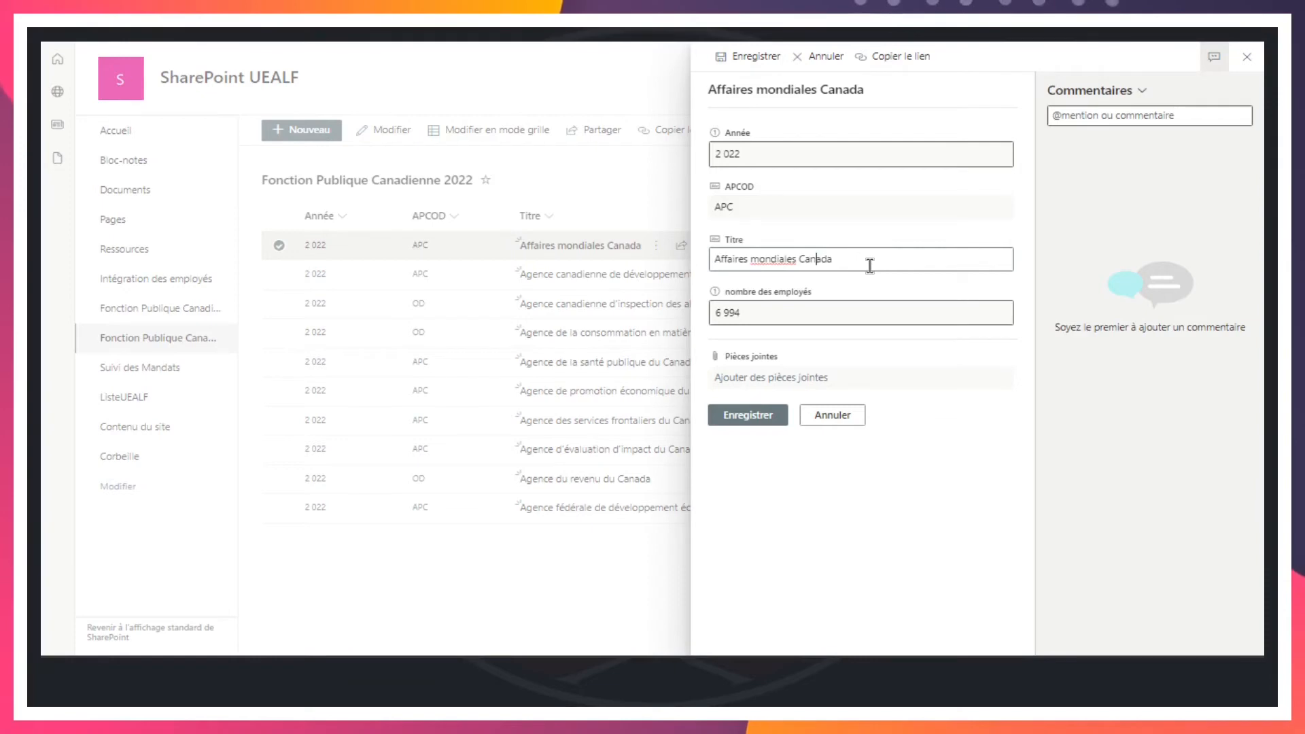
key(Right)
key(Right)
key(Right)
key(Right)
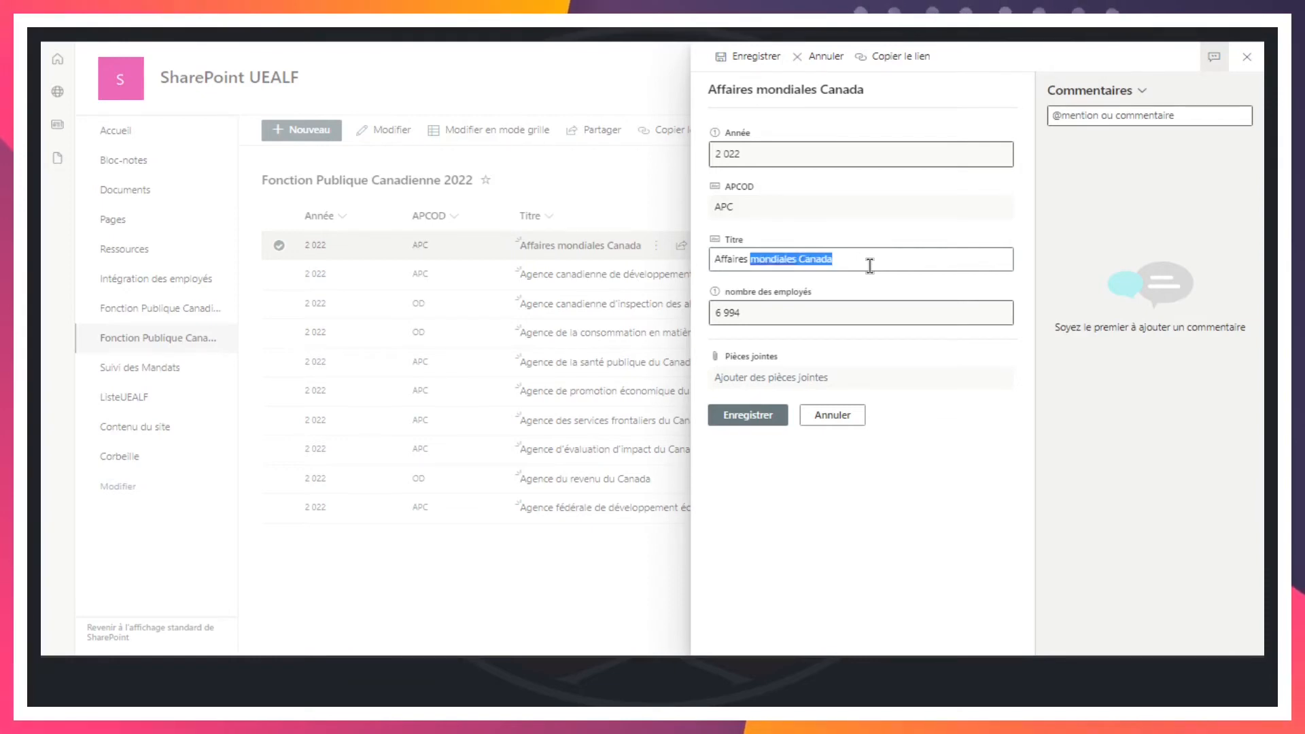
text(Soka Wakata)
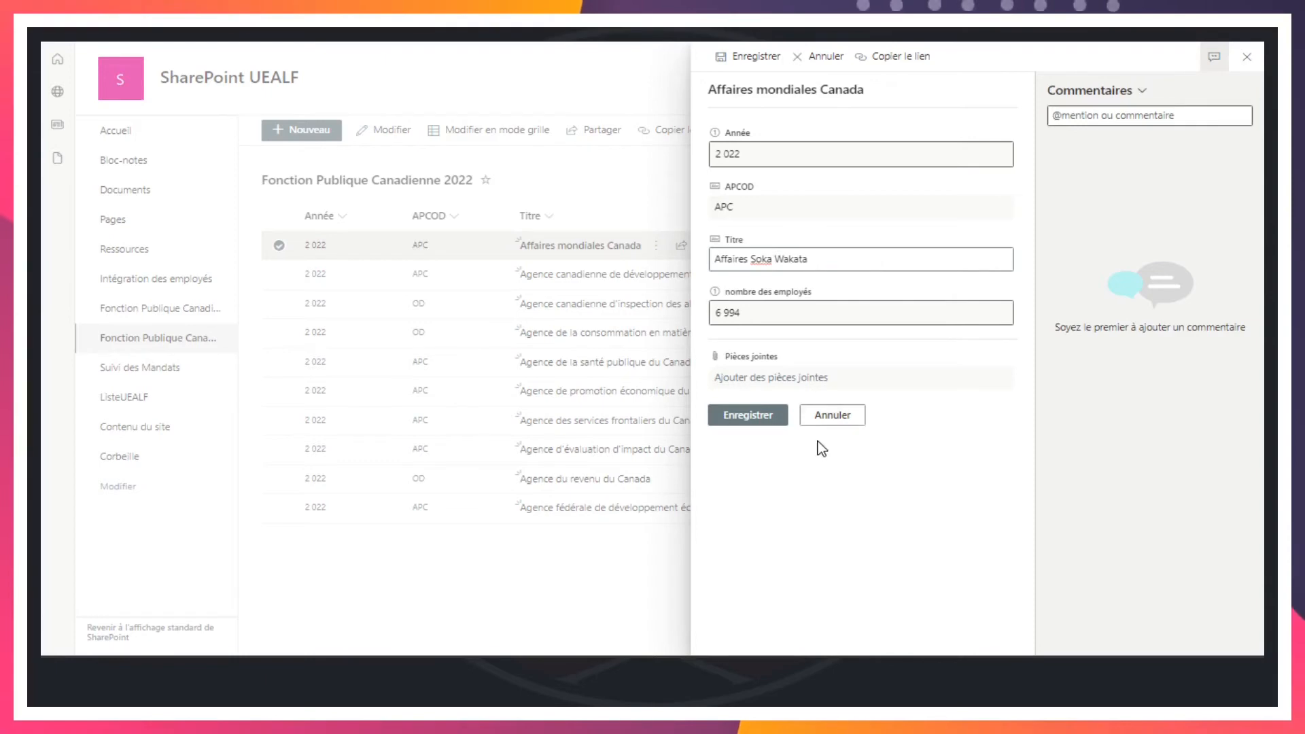
click(745, 414)
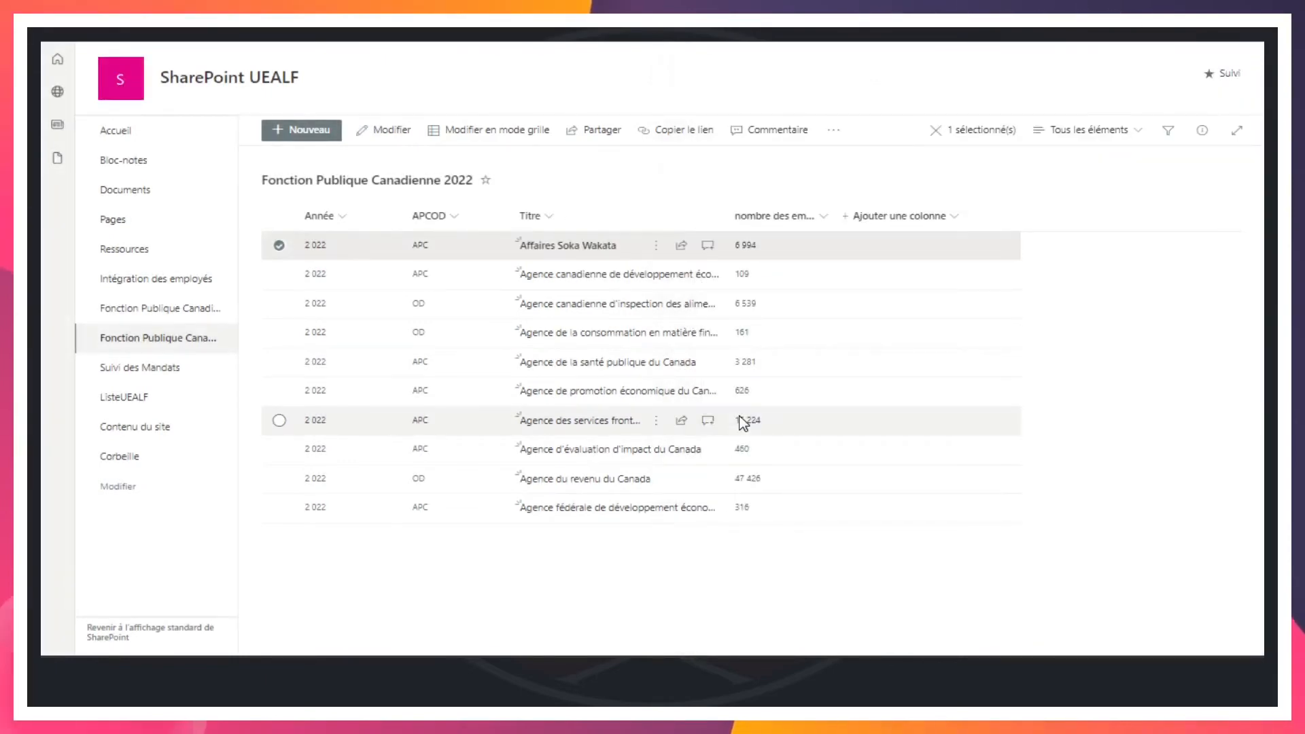
Check the Recherche item's lookup value in ListeUEALF and open the Recherche column's settings for editing
click(126, 397)
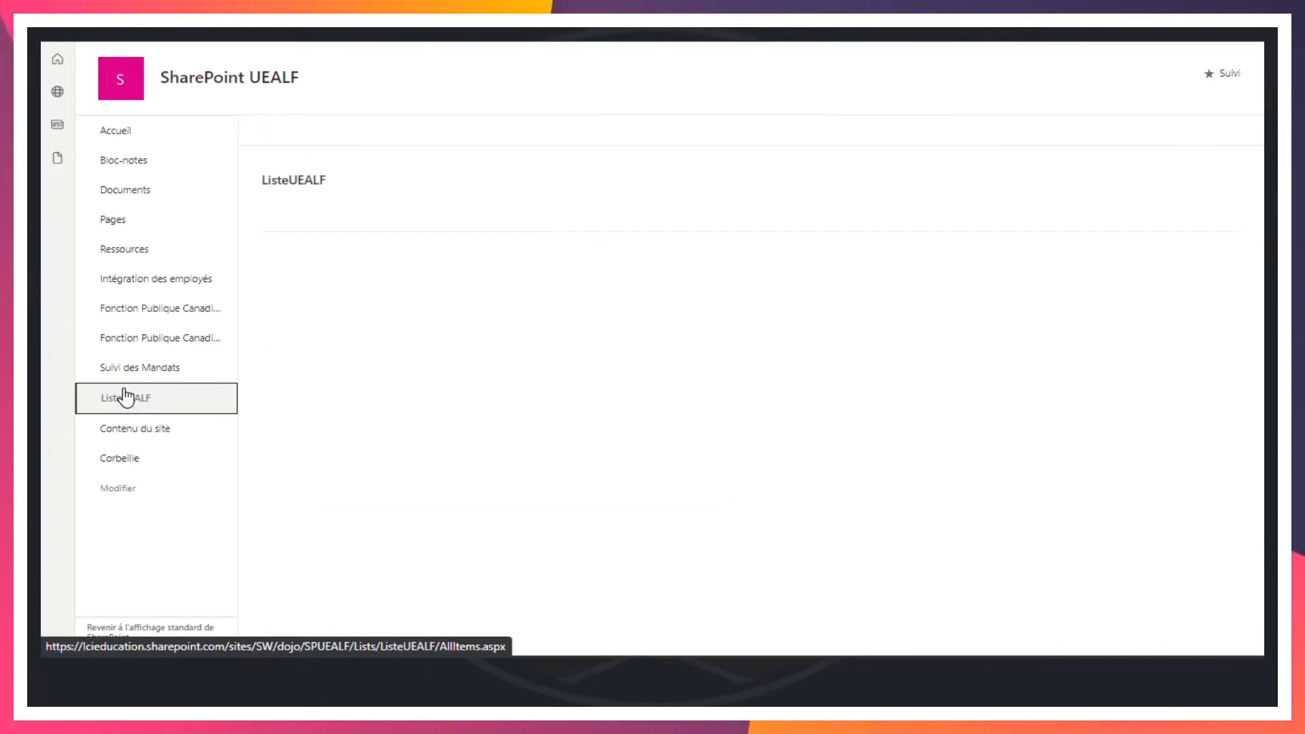
scroll(737, 370, down, 5)
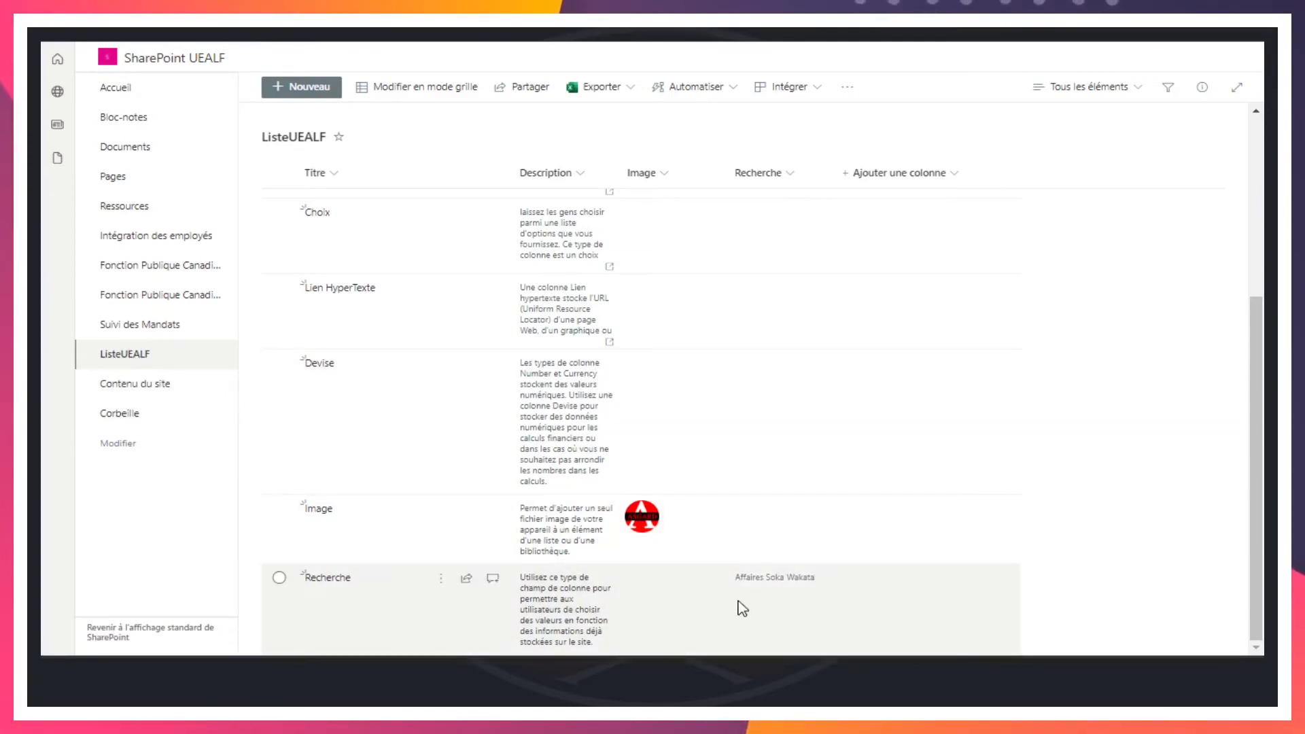
click(783, 175)
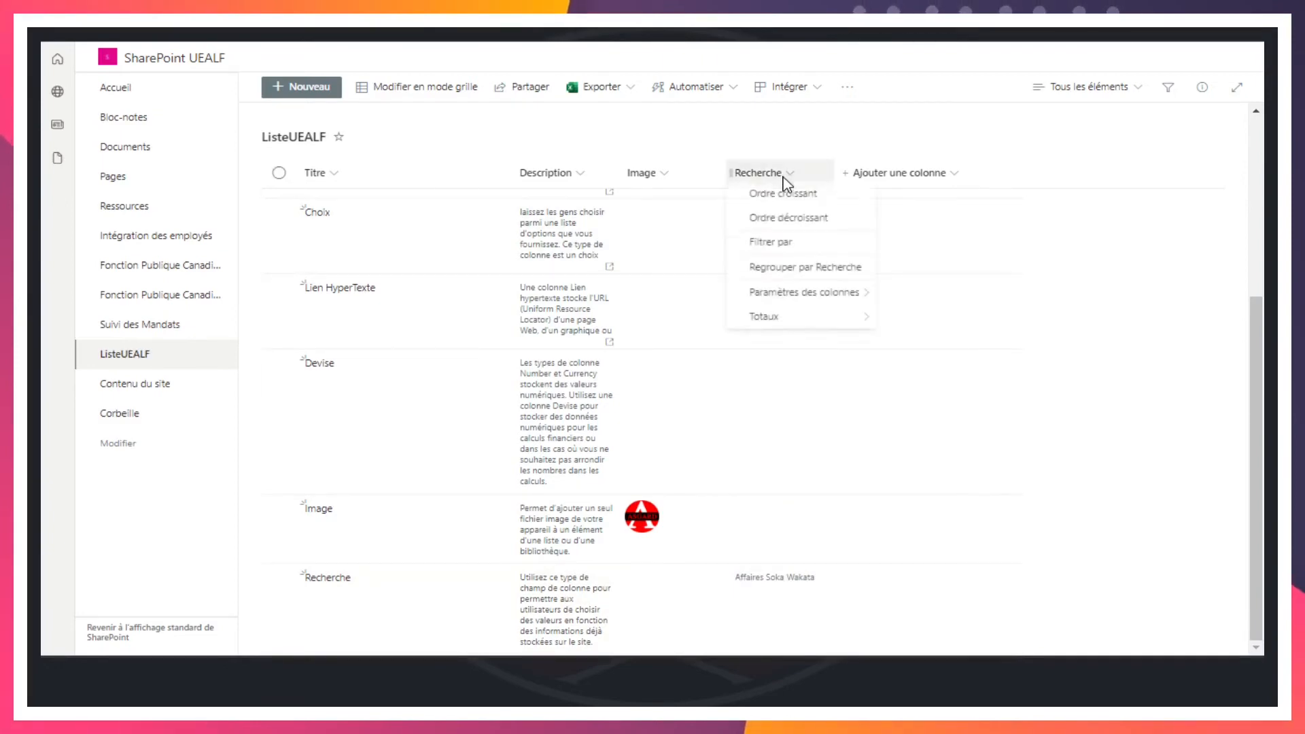
mouse_move(826, 302)
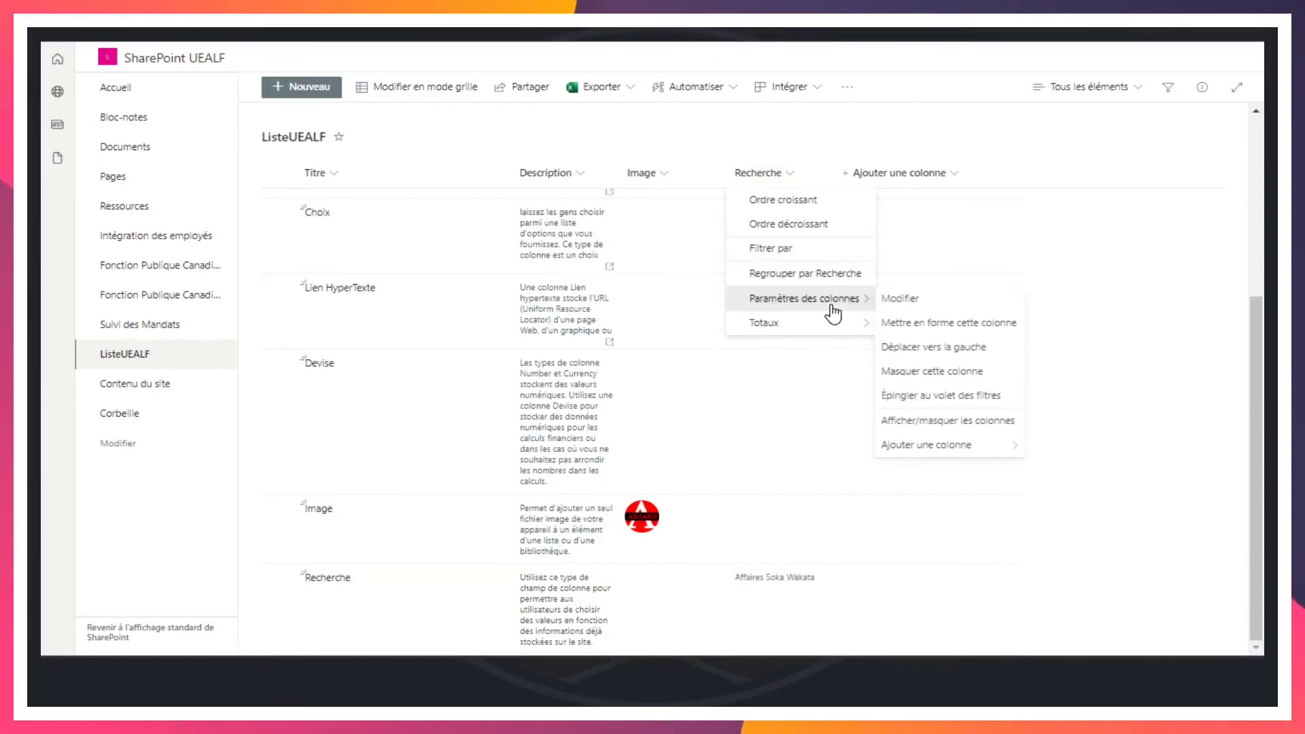
click(920, 307)
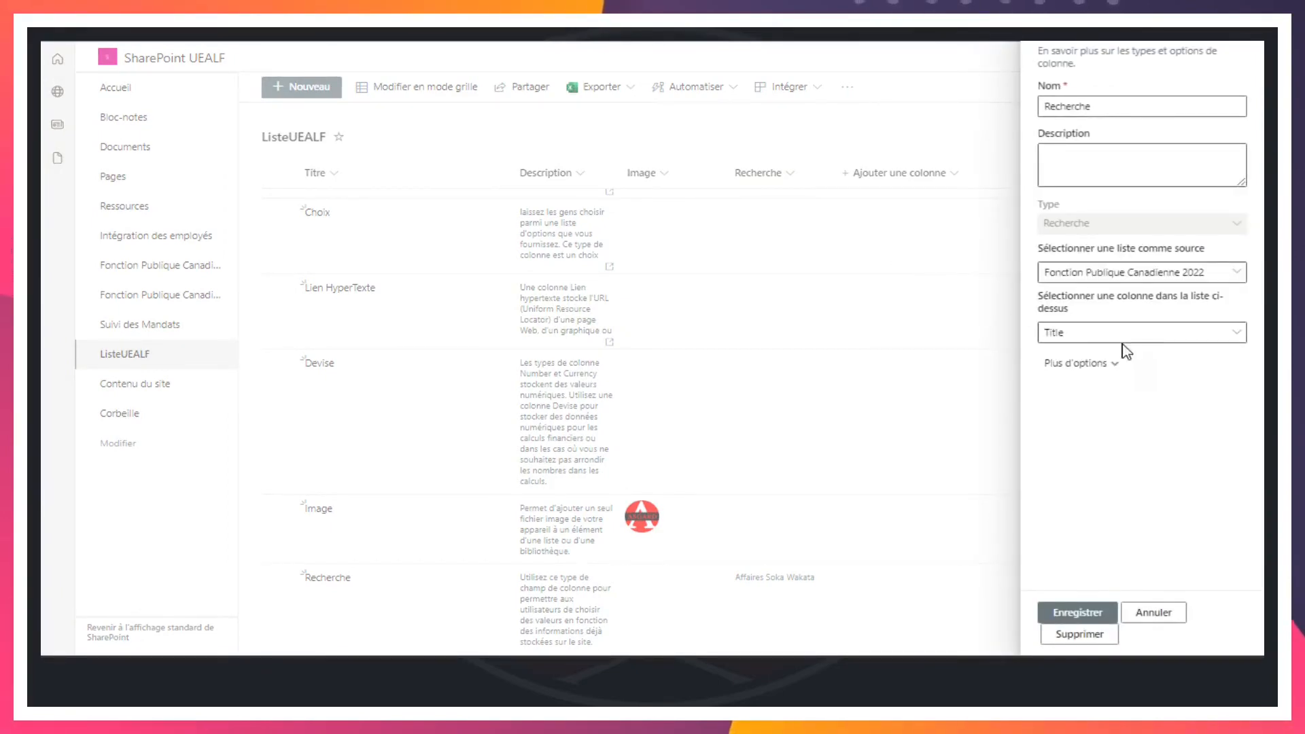
Add Année and nombre des employés from the source list as additional columns of the Recherche lookup and save the column
click(1098, 367)
scroll(1136, 469, down, 4)
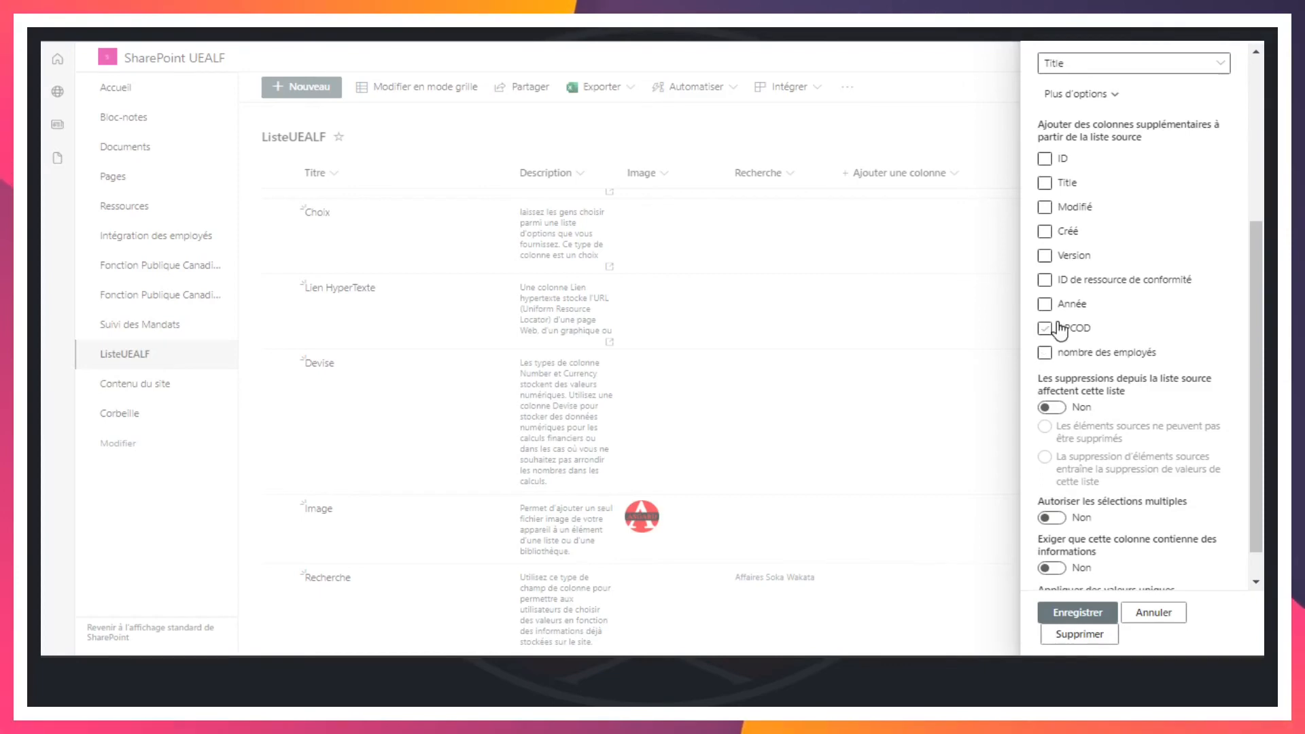
click(1045, 354)
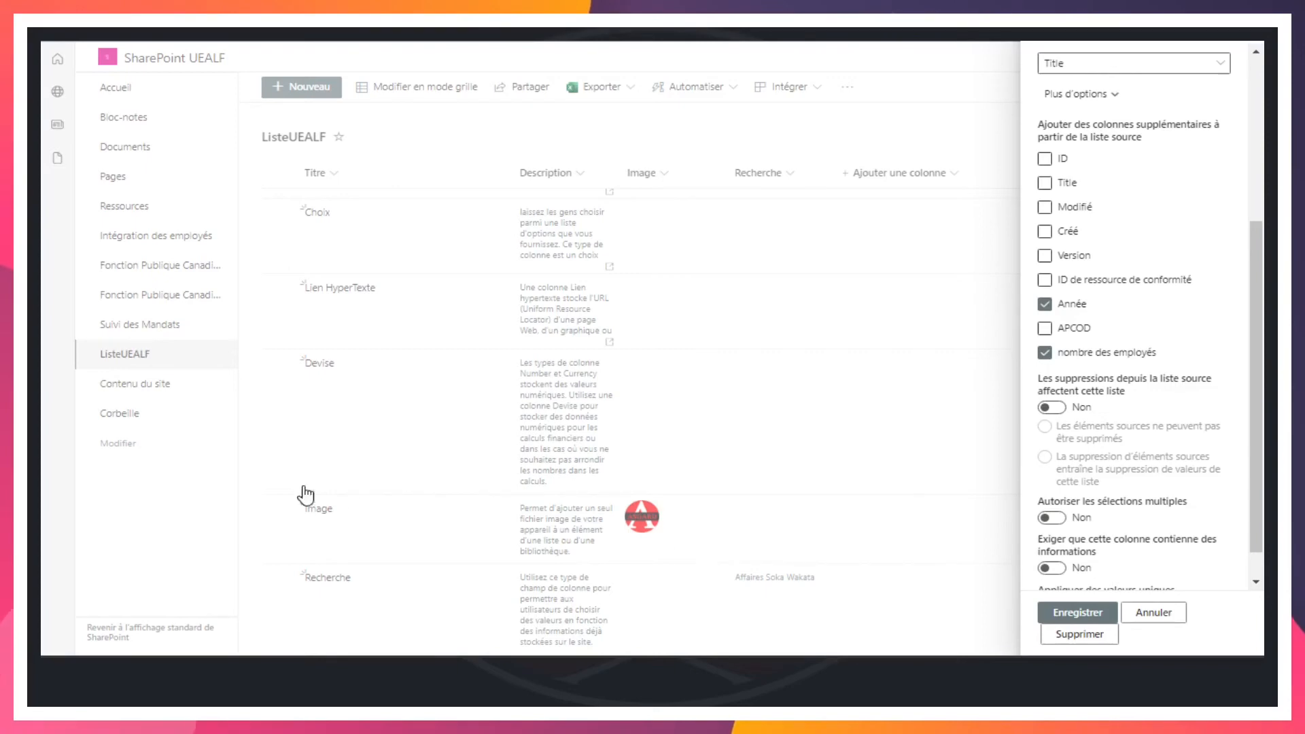
click(1071, 613)
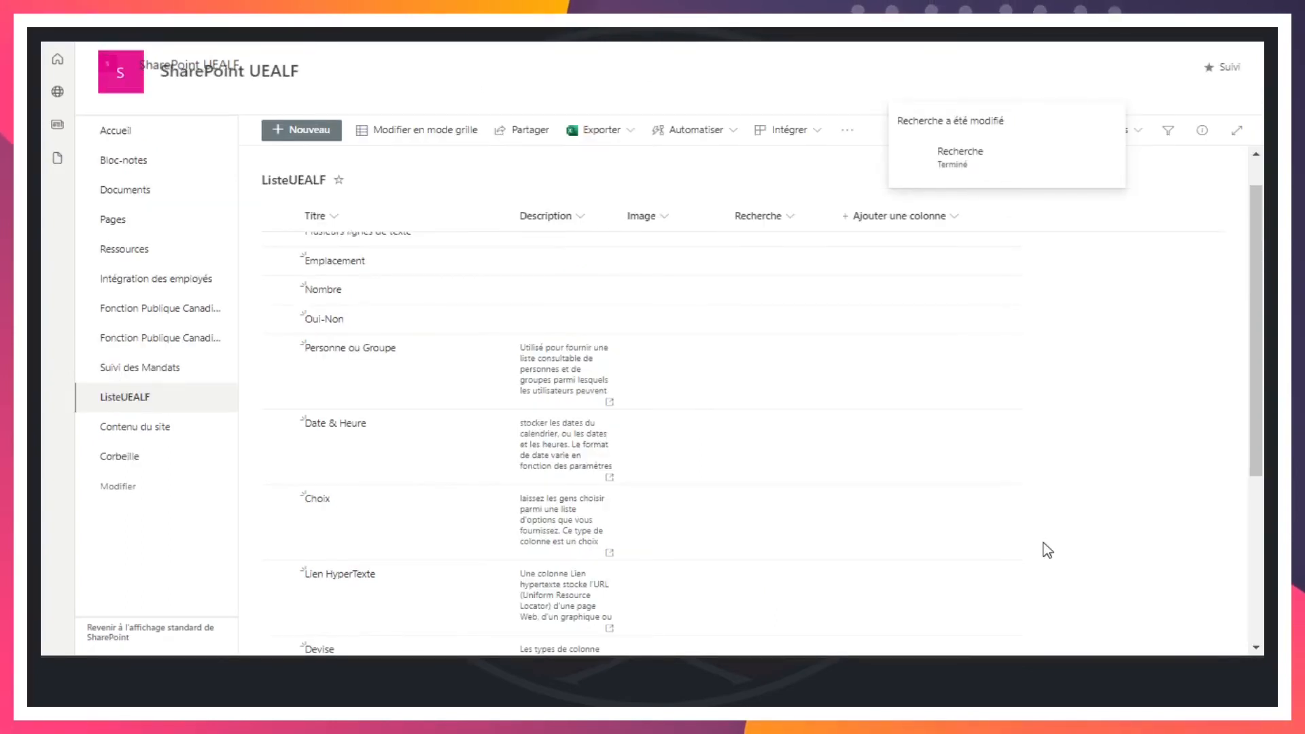
Examine the Recherche item's values in the added year and employee-count lookup columns
scroll(1047, 550, down, 1)
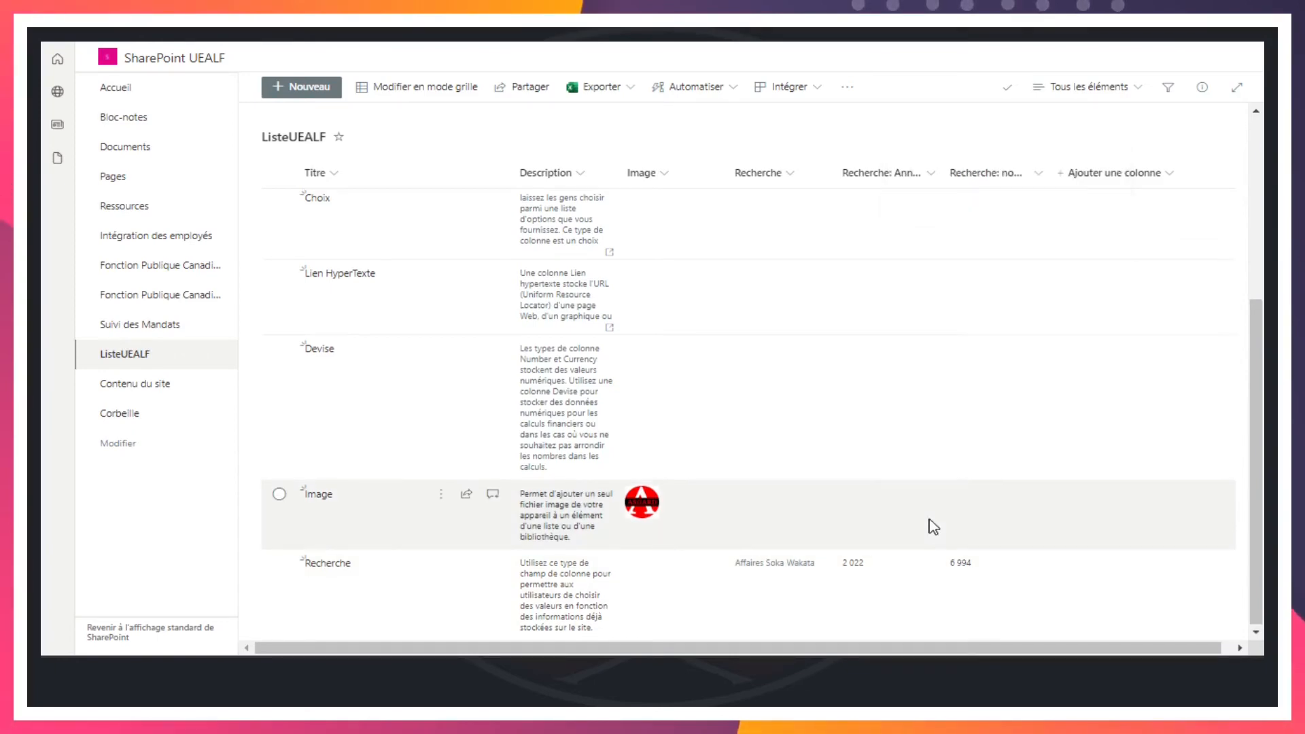
scroll(934, 527, up, 5)
scroll(934, 527, down, 4)
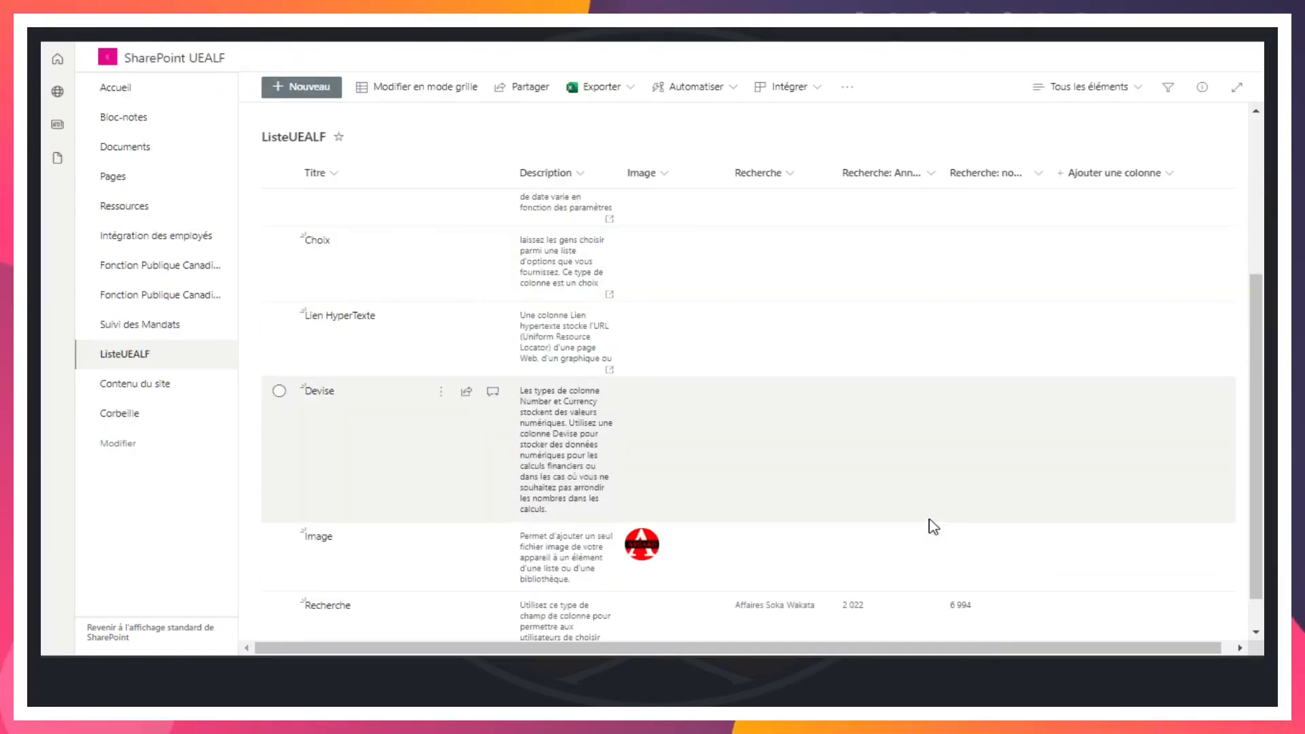
scroll(933, 527, down, 1)
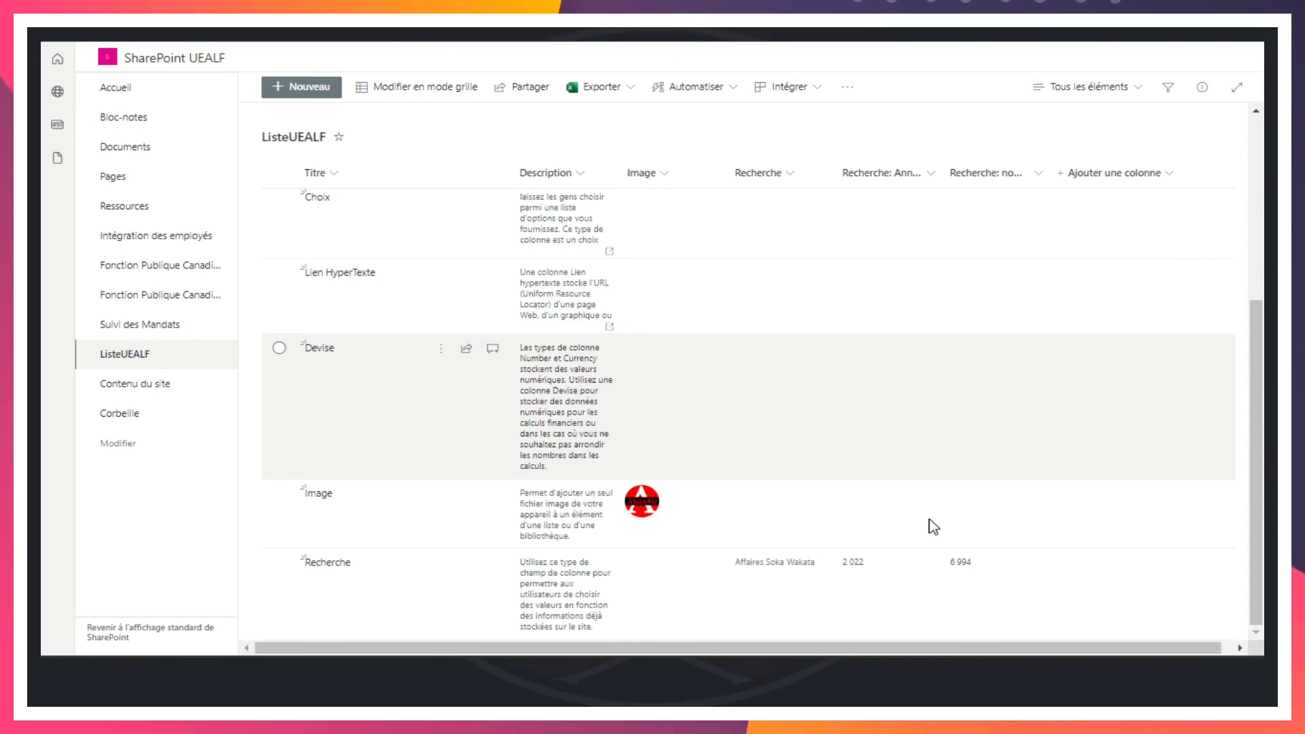
key(Down)
key(Down)
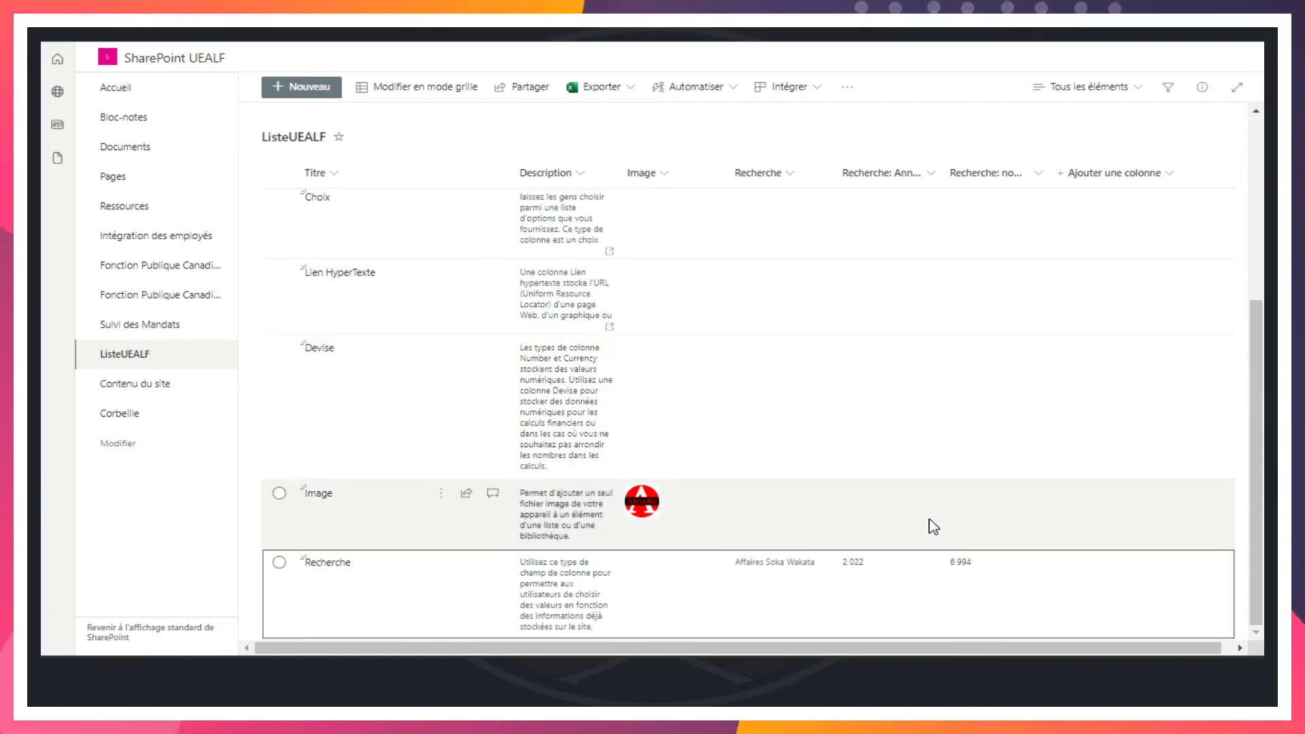
Look over the ASGARD home page and the CODESA site's Communauté Des Savoirs page with its Formations and Referentiel sections
key(F5)
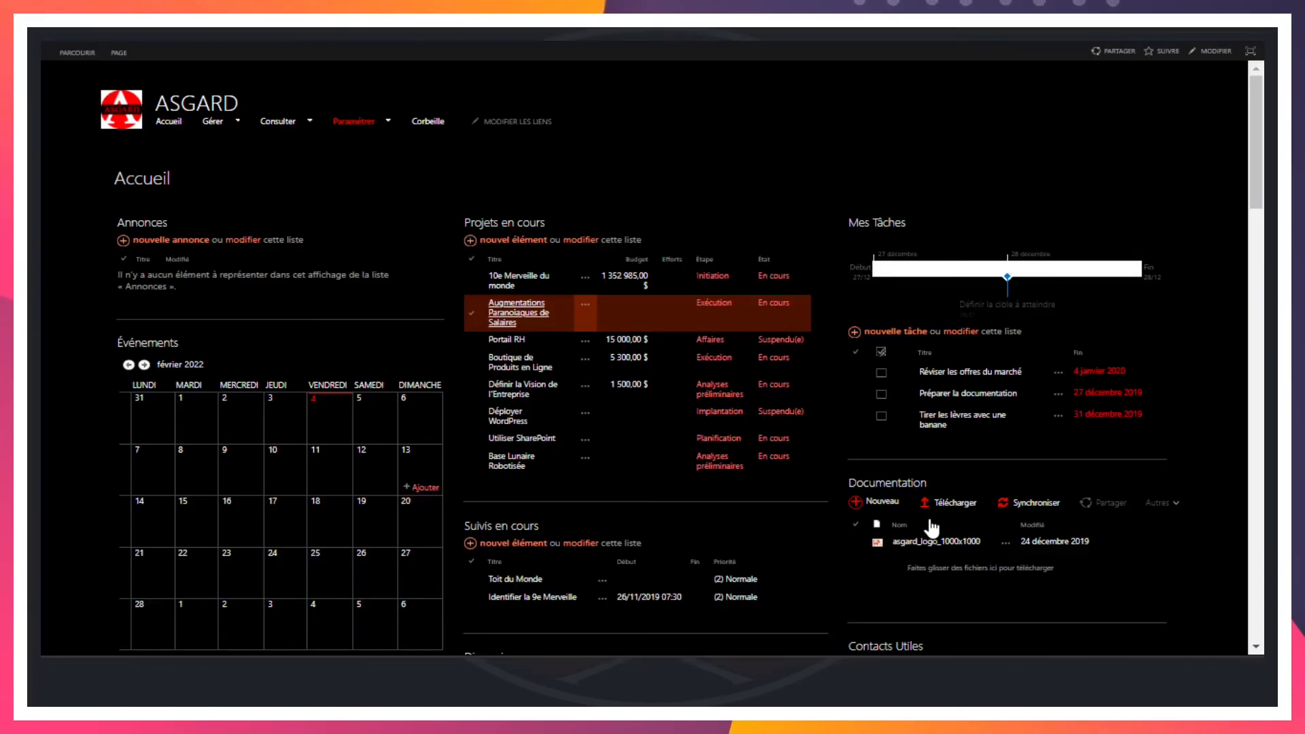
scroll(643, 312, down, 5)
scroll(644, 311, up, 5)
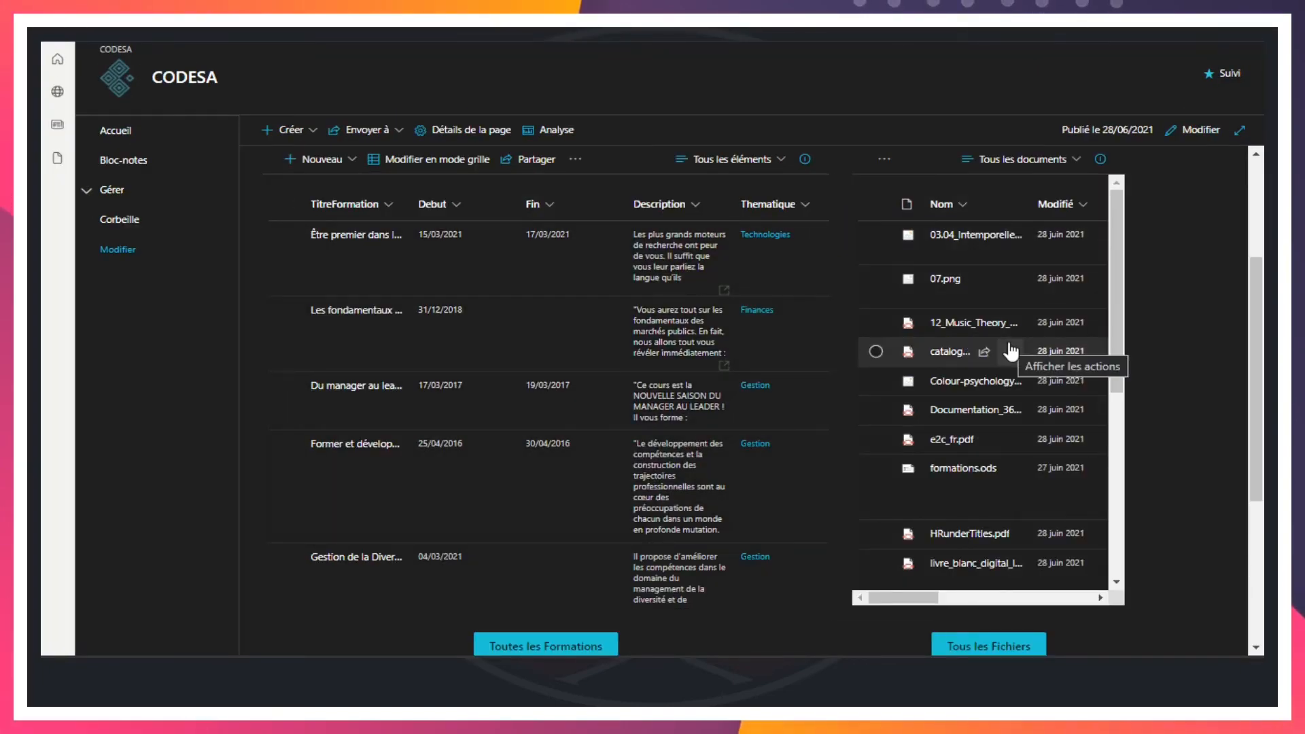
scroll(370, 361, up, 3)
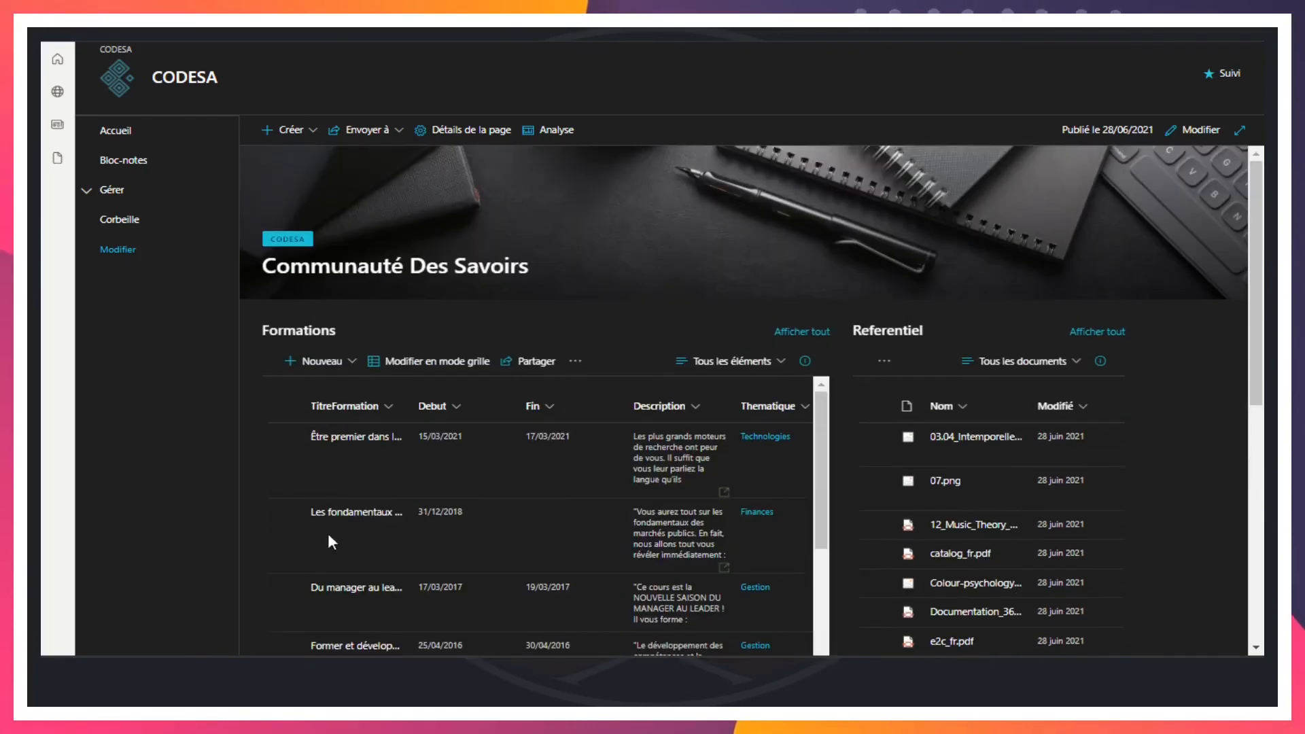